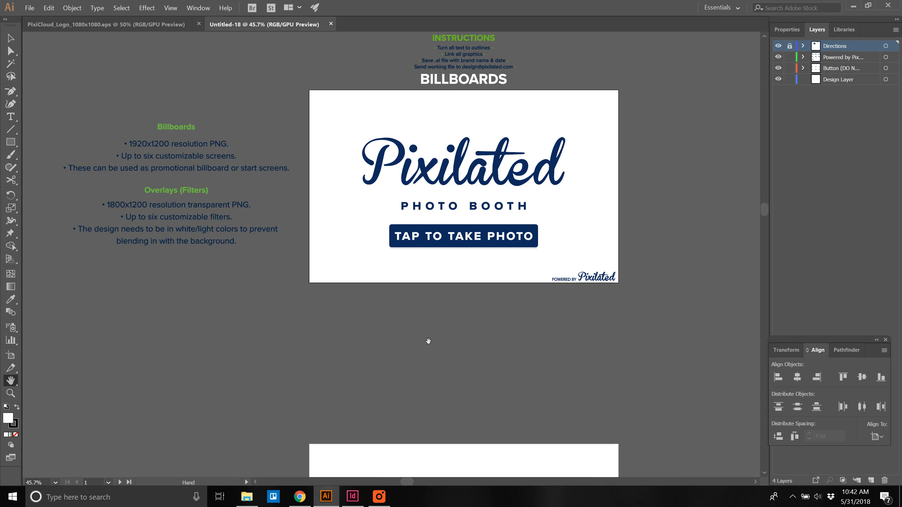
Step: Delete the large Pixilated script logo from the first billboard
{"action": "left_click_drag", "start_coordinate": [435, 341], "coordinate": [324, 264]}
{"action": "key", "text": "ctrl+alt+space"}
{"action": "left_click", "coordinate": [360, 294]}
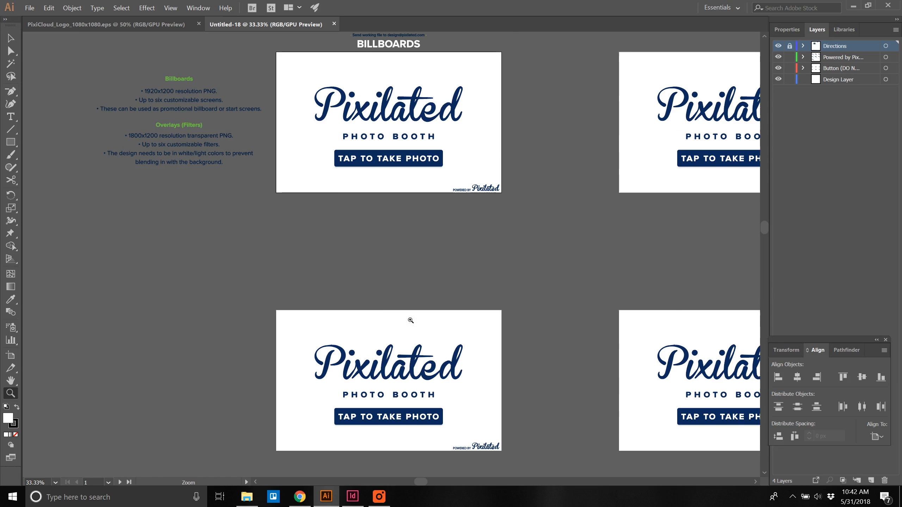
{"action": "left_click_drag", "start_coordinate": [502, 268], "coordinate": [430, 319]}
{"action": "key", "text": "v"}
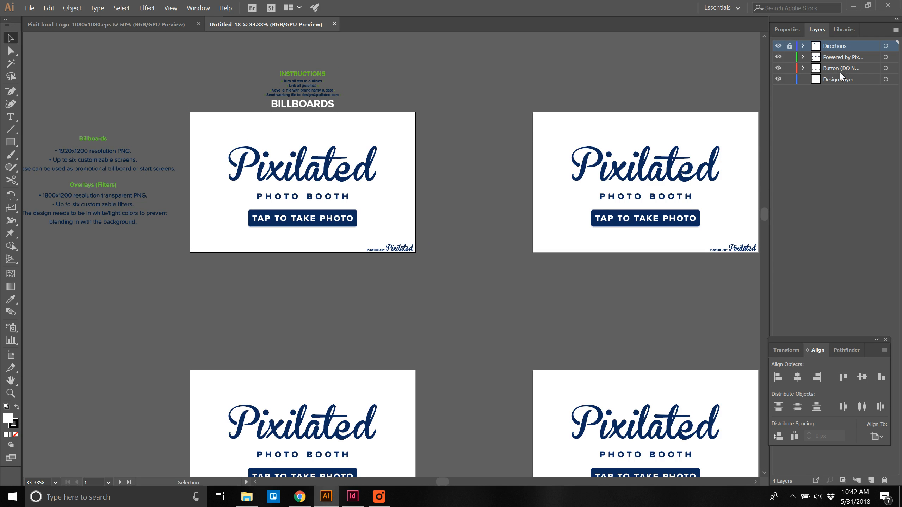
{"action": "left_click", "coordinate": [840, 57]}
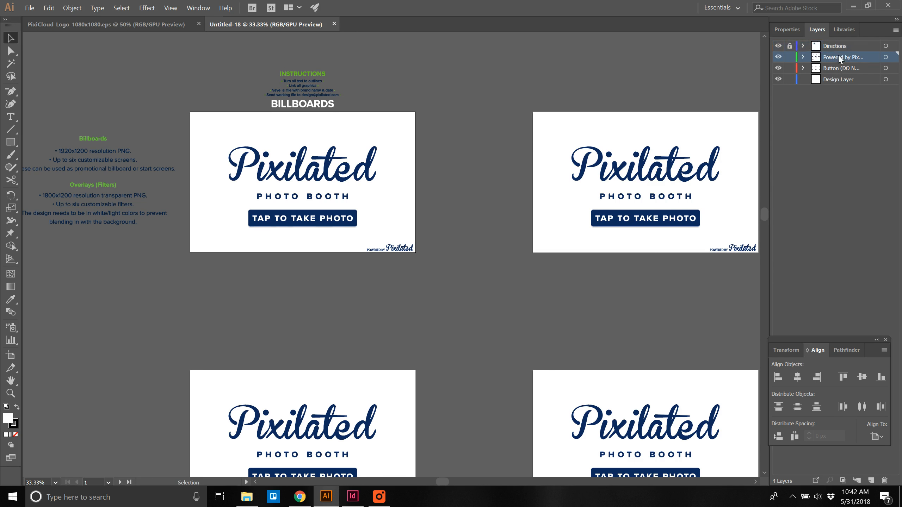
{"action": "left_click", "coordinate": [300, 168]}
{"action": "key", "text": "Delete"}
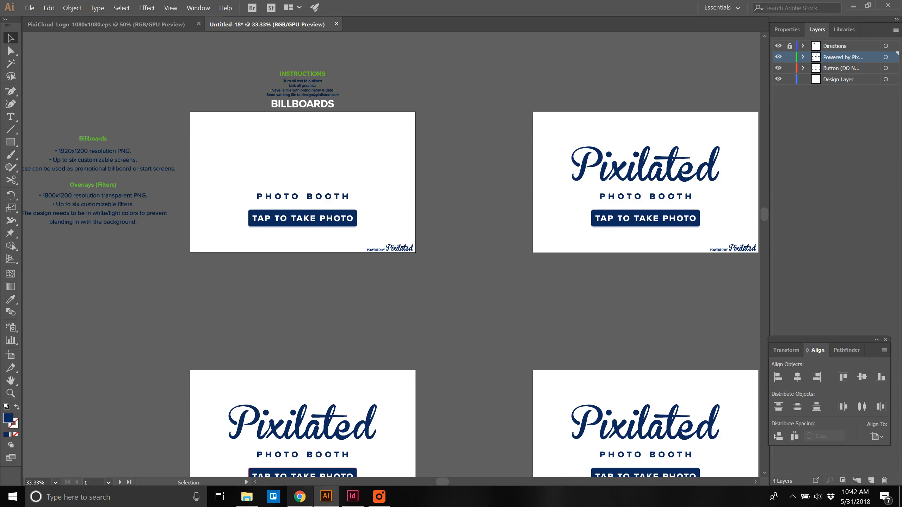
Step: Place the PixiCloud_Logo_1920x1080 file from the Assets folder above the PHOTO BOOTH text on the first billboard
{"action": "left_click", "coordinate": [247, 497]}
{"action": "left_click", "coordinate": [546, 248]}
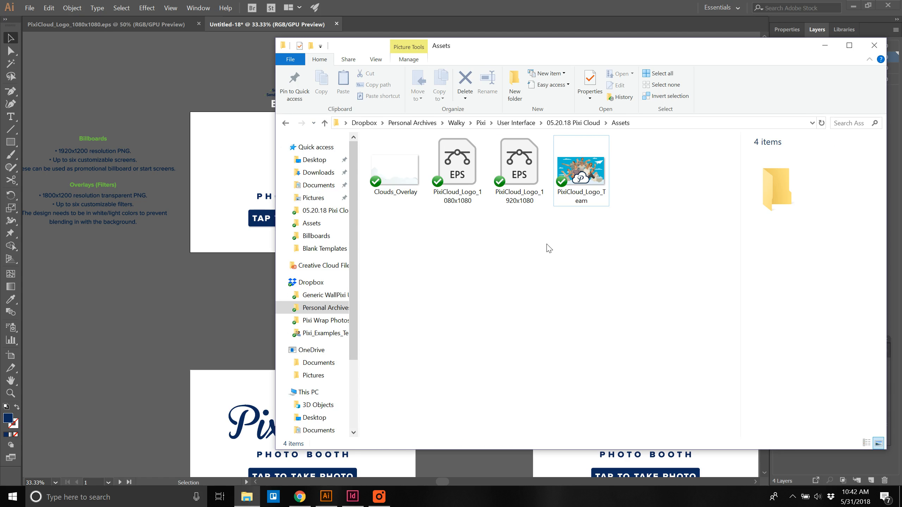
{"action": "left_click_drag", "start_coordinate": [533, 185], "coordinate": [311, 157]}
{"action": "left_click", "coordinate": [241, 140]}
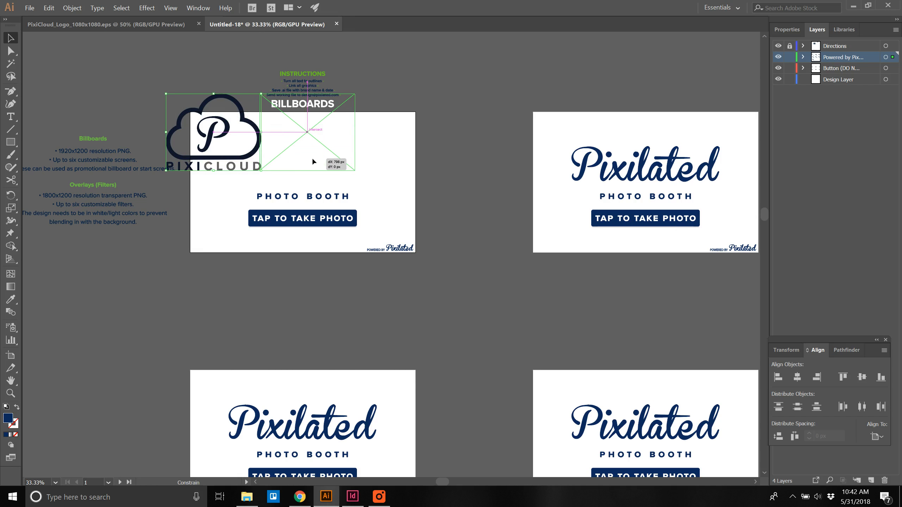
{"action": "left_click", "coordinate": [375, 189]}
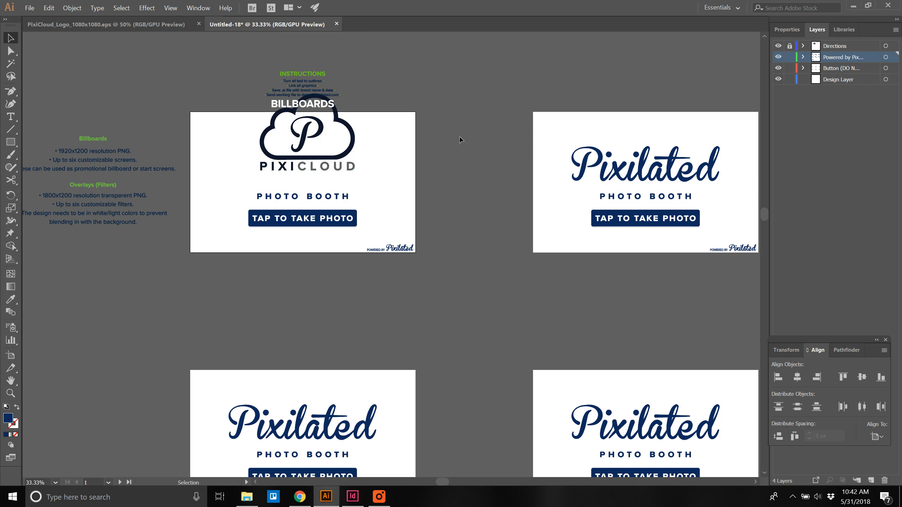
Step: Centre the PixiCloud logo horizontally relative to the first billboard's artboard
{"action": "left_click", "coordinate": [876, 437]}
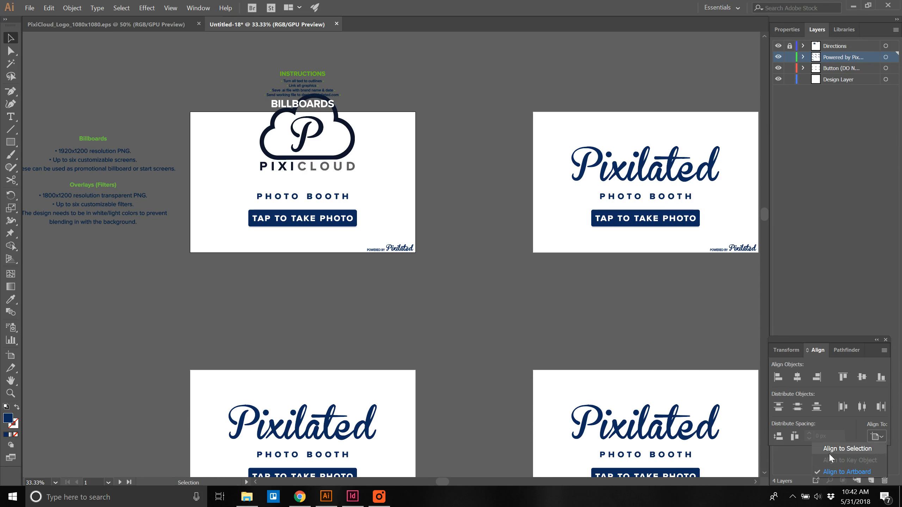
{"action": "left_click", "coordinate": [798, 380]}
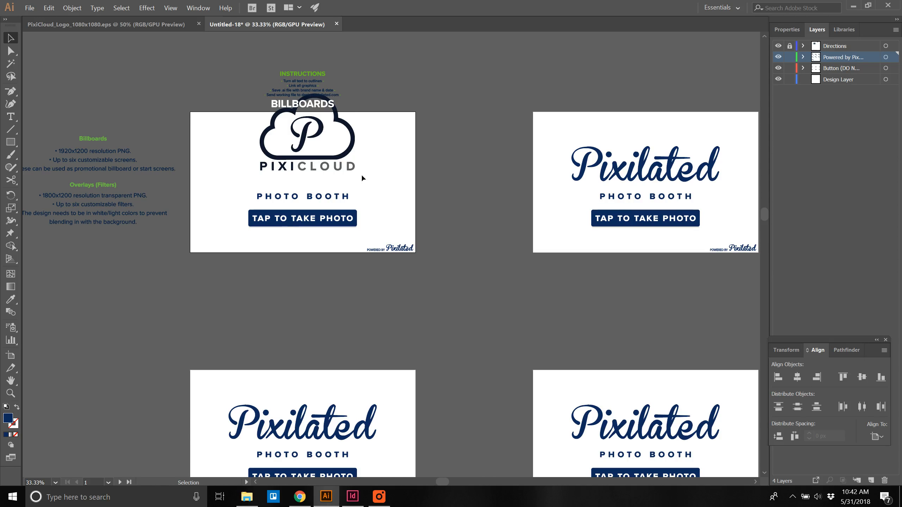
{"action": "left_click", "coordinate": [347, 160]}
{"action": "left_click", "coordinate": [798, 380]}
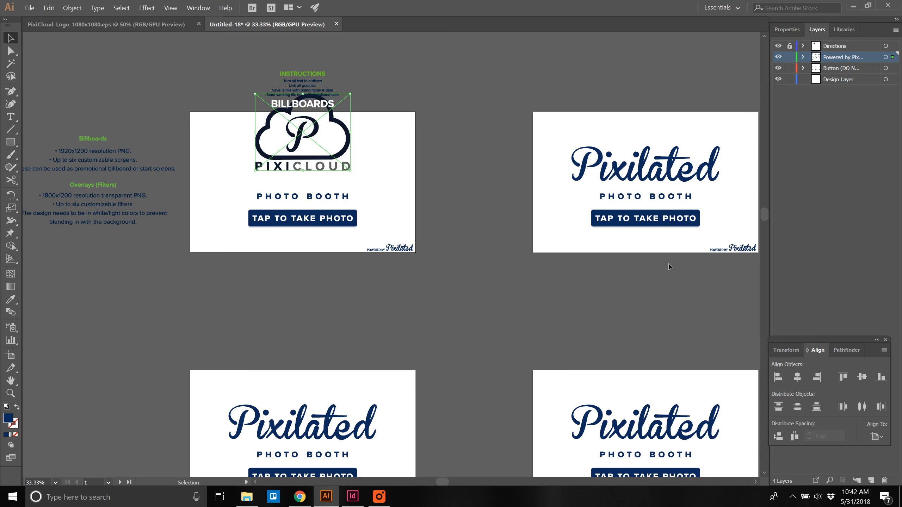
Step: Fit the PixiCloud logo inside the first billboard, shifting the PHOTO BOOTH text and button down to make room
{"action": "left_click_drag", "start_coordinate": [317, 170], "coordinate": [317, 182]}
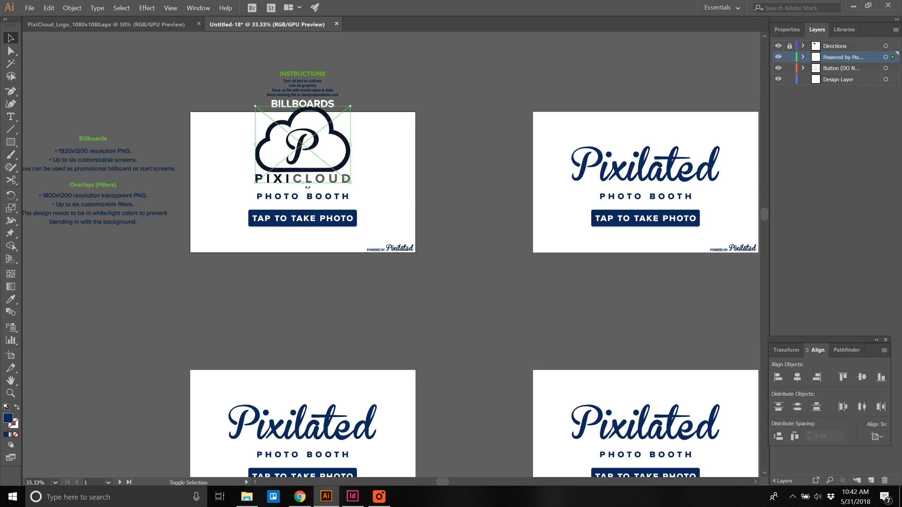
{"action": "left_click_drag", "start_coordinate": [320, 266], "coordinate": [310, 233]}
{"action": "left_click", "coordinate": [410, 191]}
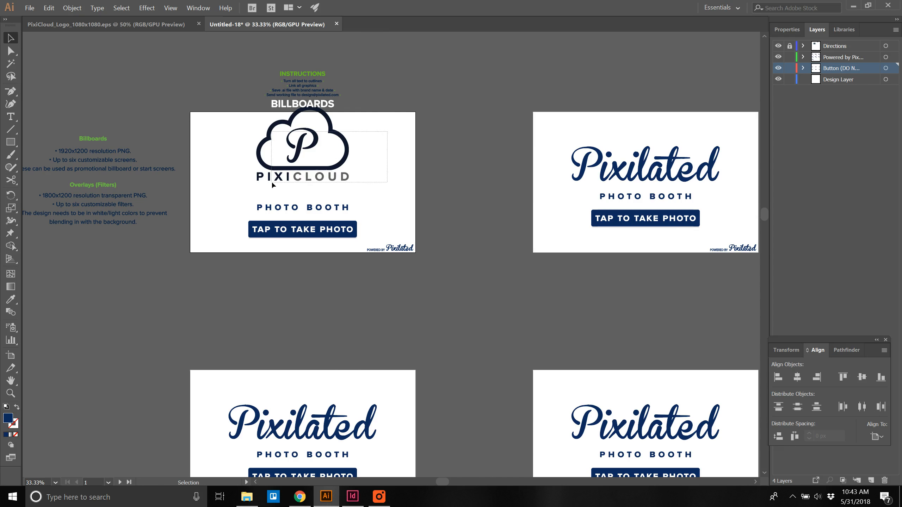
{"action": "left_click_drag", "start_coordinate": [303, 175], "coordinate": [304, 189]}
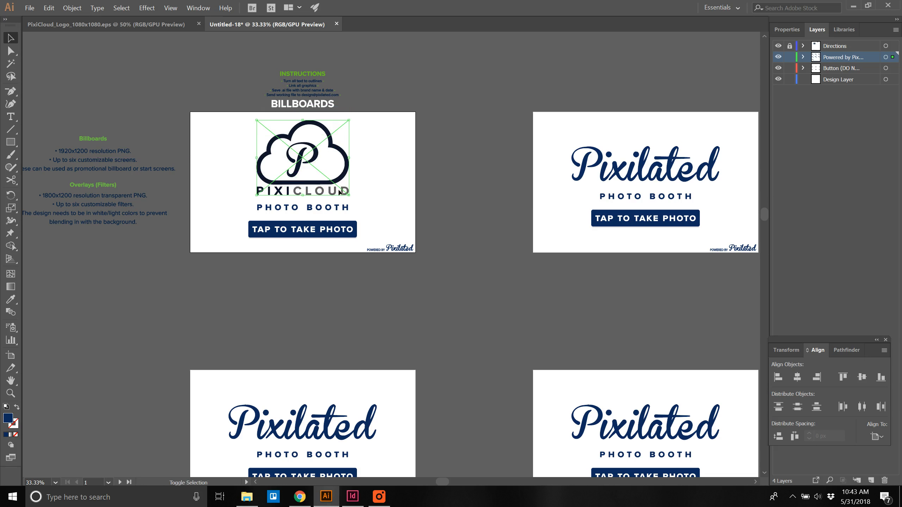
{"action": "left_click", "coordinate": [339, 269]}
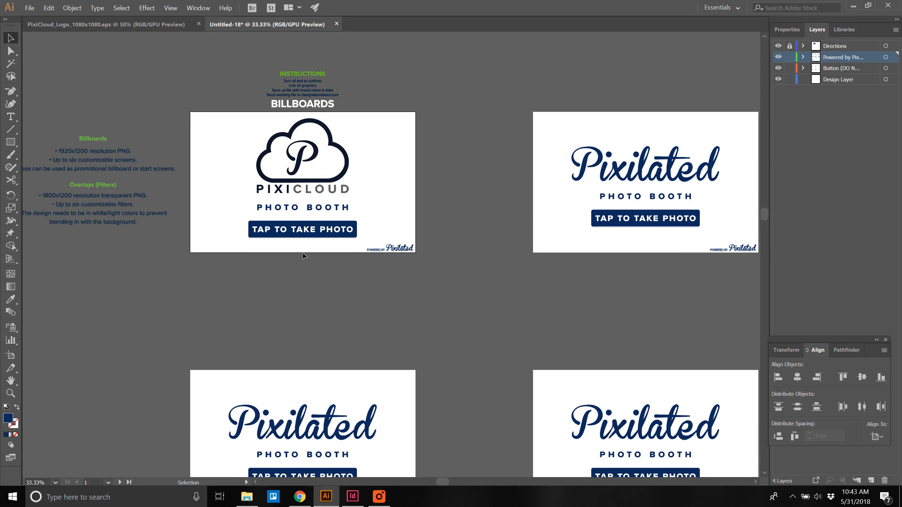
Step: Nudge the PHOTO BOOTH text and TAP TO TAKE PHOTO button slightly further below the PixiCloud logo
{"action": "left_click_drag", "start_coordinate": [293, 208], "coordinate": [294, 208]}
{"action": "key", "text": "shift+Down"}
{"action": "key", "text": "shift+Down"}
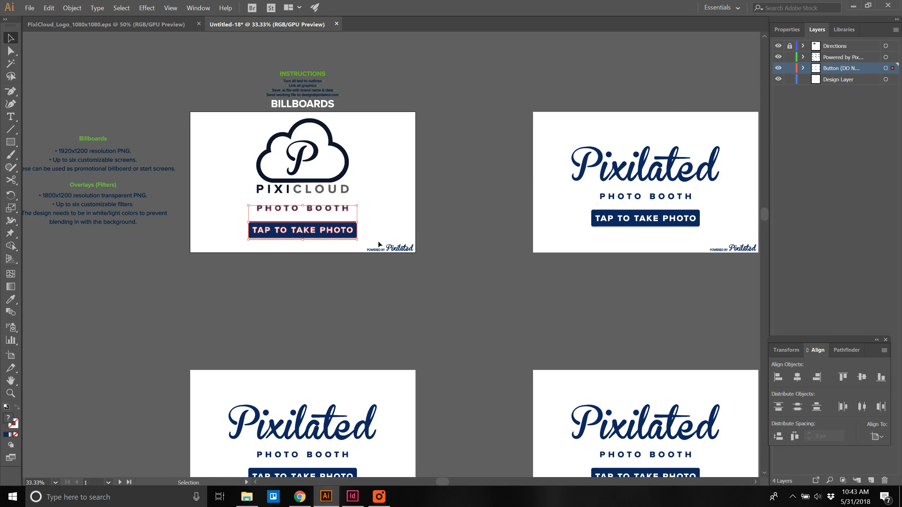
{"action": "left_click", "coordinate": [430, 207]}
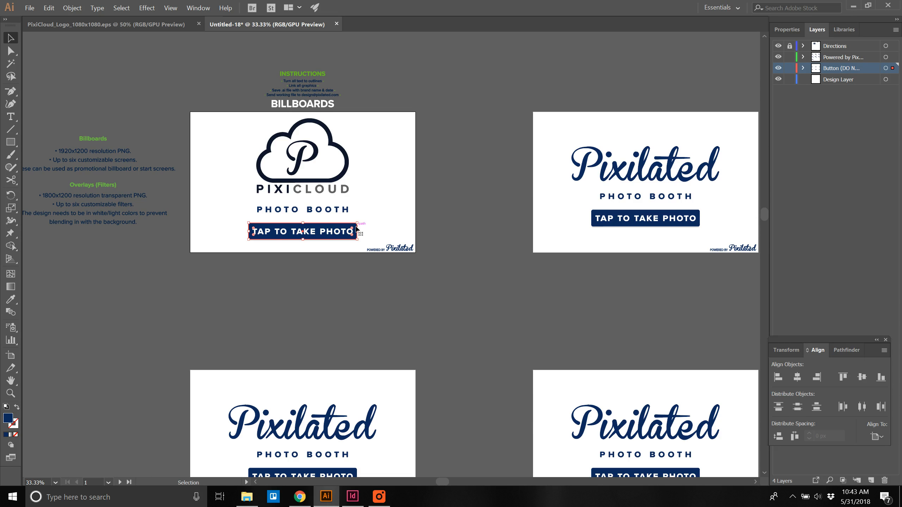
Step: Select all objects with the button's same fill and stroke and recolour them with the dark navy sampled from the PixiCloud logo
{"action": "left_click", "coordinate": [122, 9]}
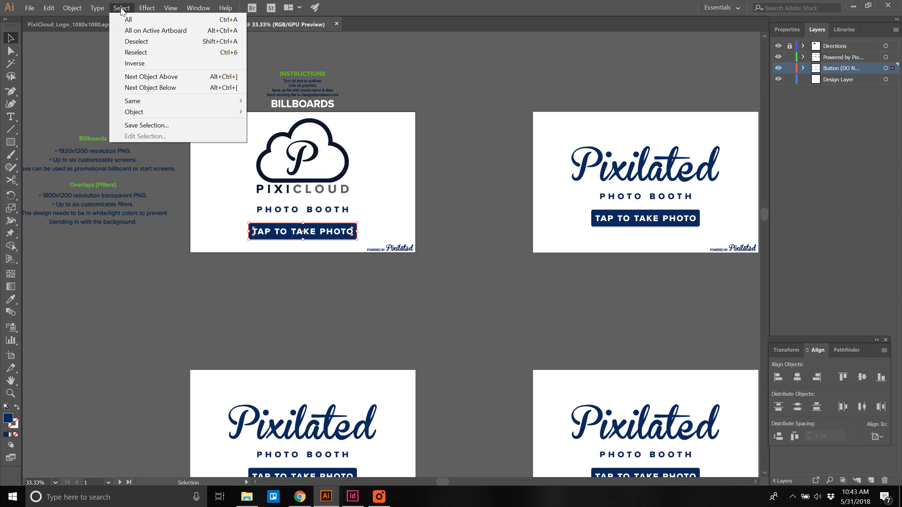
{"action": "mouse_move", "coordinate": [159, 97]}
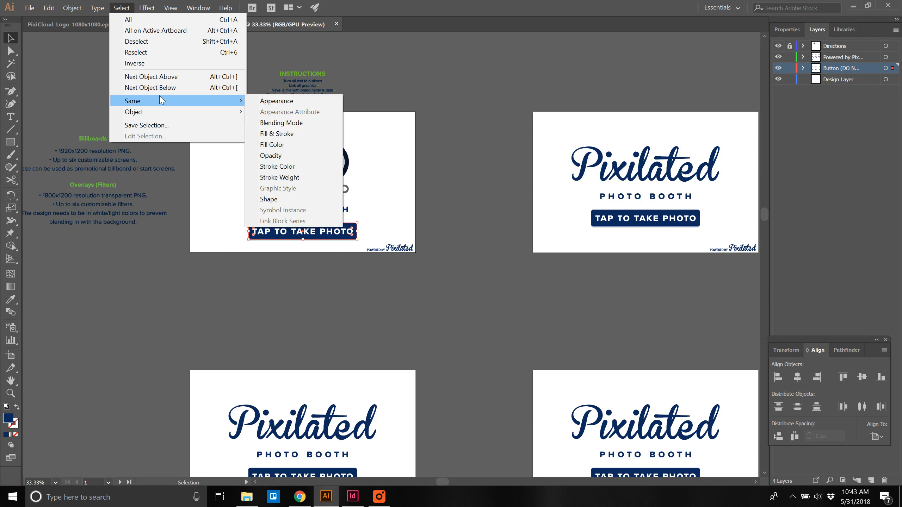
{"action": "left_click", "coordinate": [300, 131]}
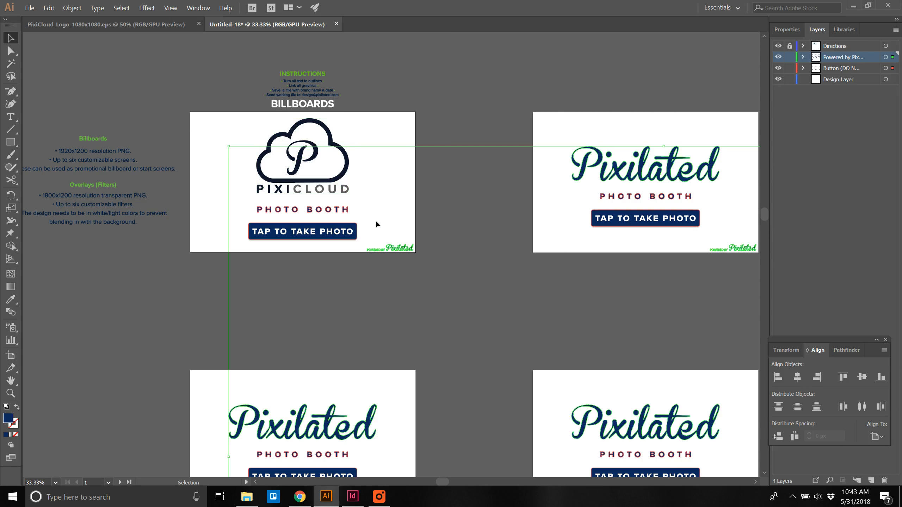
{"action": "left_click", "coordinate": [14, 299]}
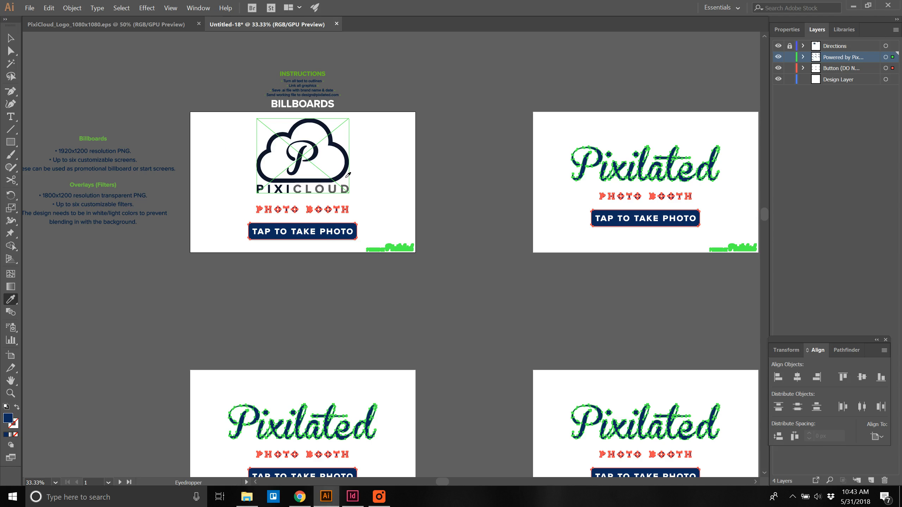
{"action": "left_click", "coordinate": [348, 175]}
{"action": "left_click", "coordinate": [10, 38]}
{"action": "left_click", "coordinate": [476, 278]}
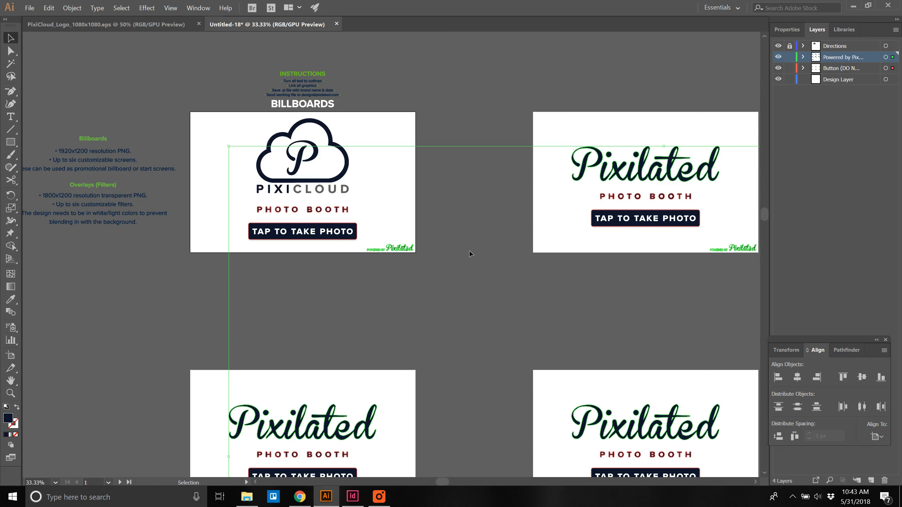
Step: Delete the large Pixilated logo, PHOTO BOOTH text and TAP TO TAKE PHOTO button from the second billboard
{"action": "key", "text": "z"}
{"action": "left_click", "coordinate": [474, 277], "text": "alt"}
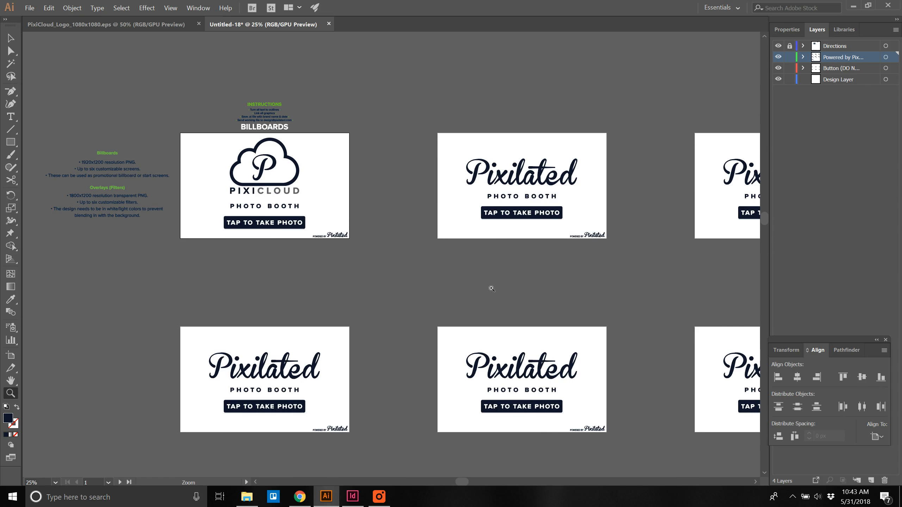
{"action": "key", "text": "space"}
{"action": "left_click_drag", "start_coordinate": [537, 284], "coordinate": [361, 147]}
{"action": "key", "text": "v"}
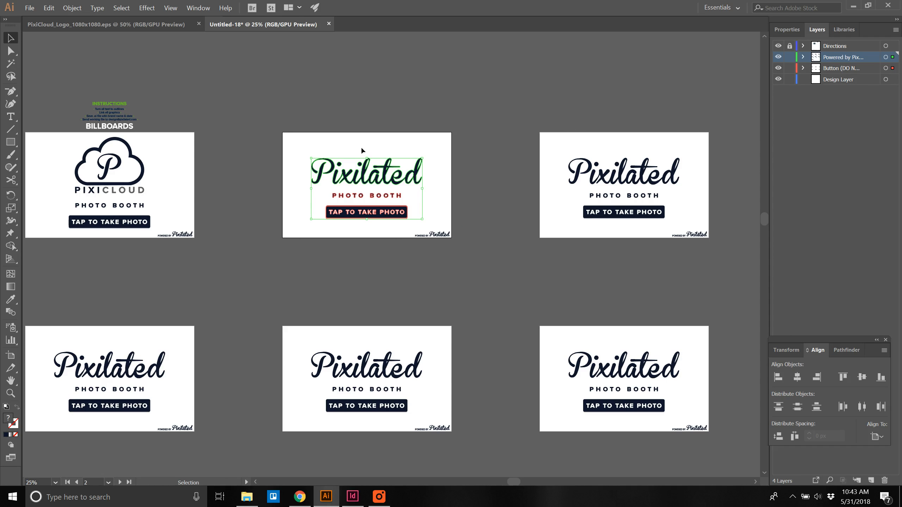
{"action": "key", "text": "Delete"}
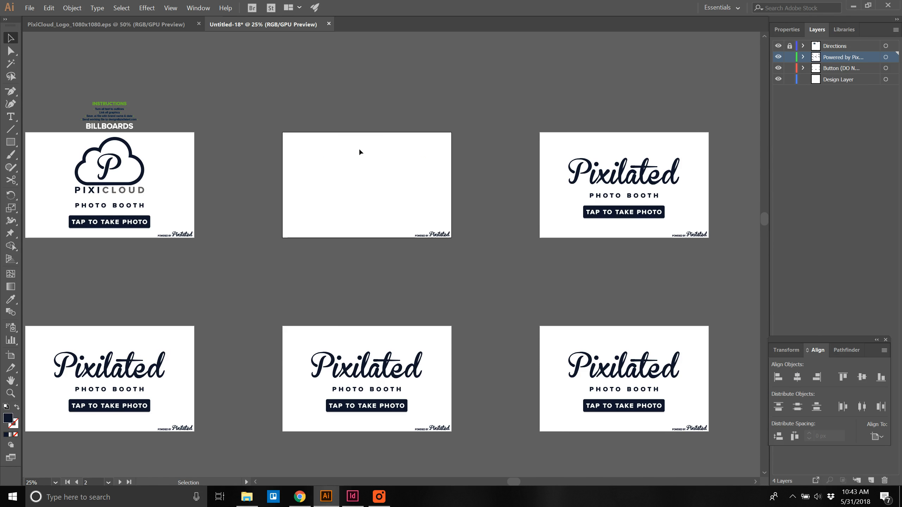
Step: Place the PixiCloud_Logo_Team image from the Assets folder on the Design Layer over the second billboard
{"action": "left_click", "coordinate": [849, 78]}
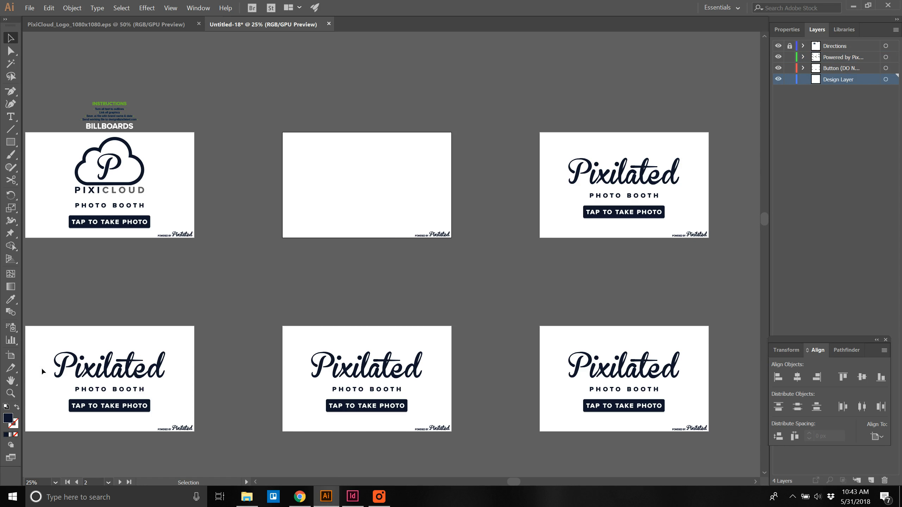
{"action": "left_click", "coordinate": [247, 497]}
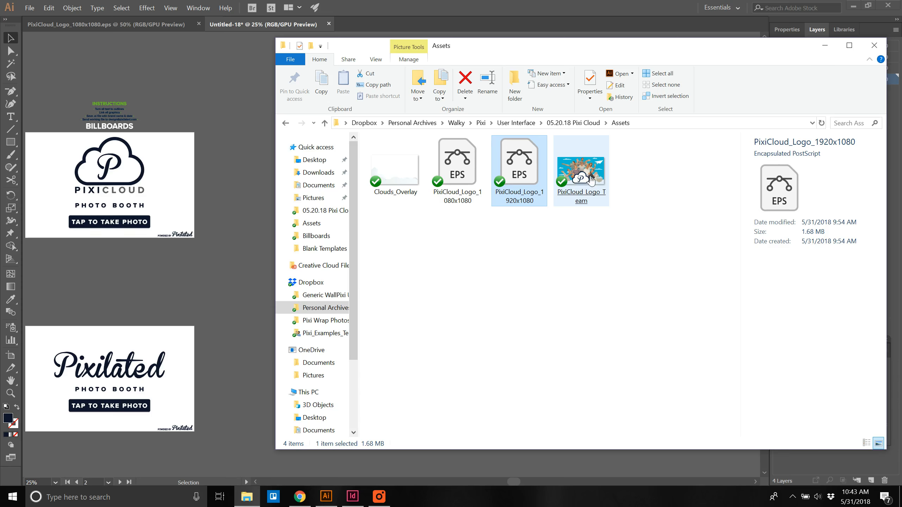
{"action": "left_click_drag", "start_coordinate": [586, 179], "coordinate": [481, 212]}
{"action": "left_click", "coordinate": [825, 46]}
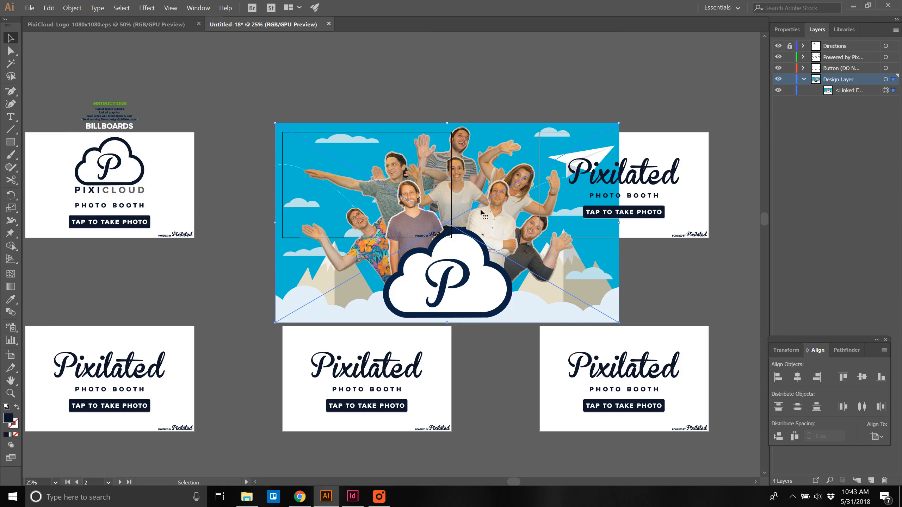
Step: Scale the team image down to just cover the second billboard and centre it horizontally on the artboard
{"action": "left_click_drag", "start_coordinate": [619, 322], "coordinate": [484, 261]}
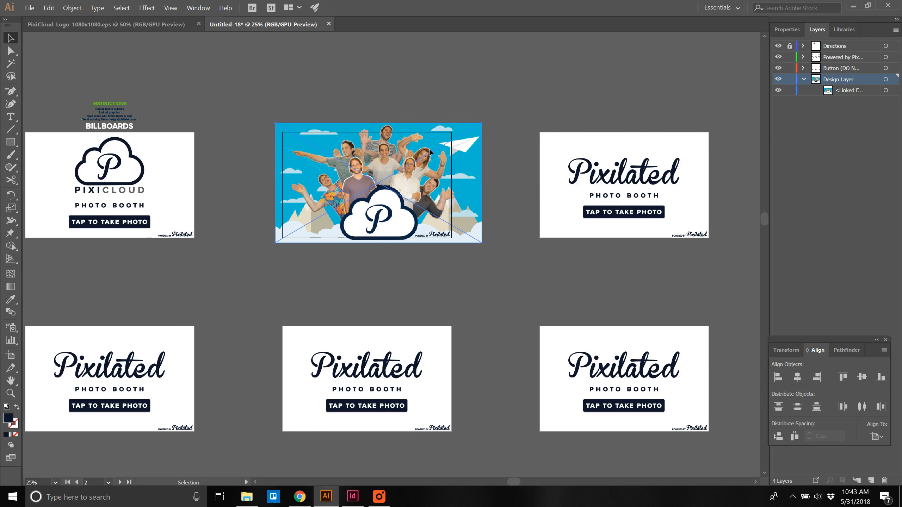
{"action": "left_click", "coordinate": [798, 378]}
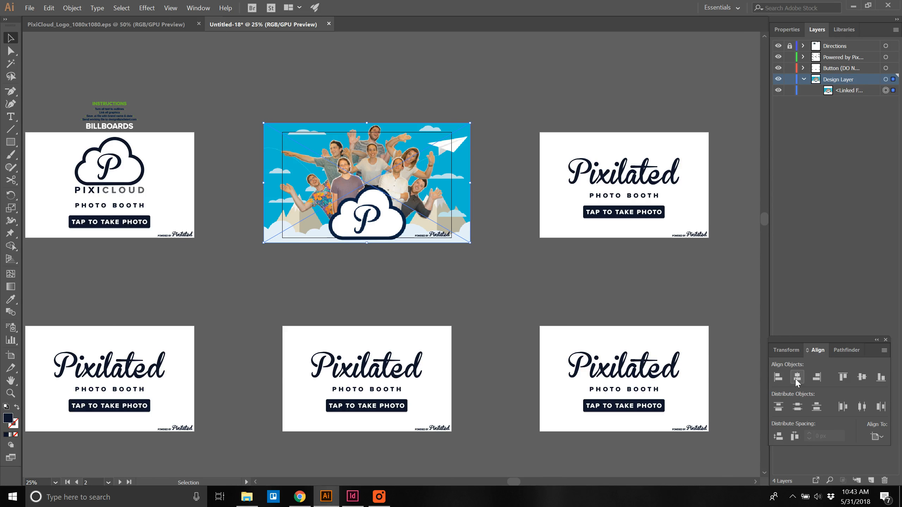
{"action": "mouse_move", "coordinate": [470, 243]}
{"action": "left_mouse_down"}
{"action": "mouse_move", "coordinate": [476, 247]}
{"action": "mouse_move", "coordinate": [459, 237]}
{"action": "left_mouse_up"}
{"action": "left_click_drag", "start_coordinate": [453, 195], "coordinate": [456, 188]}
{"action": "left_click", "coordinate": [798, 378]}
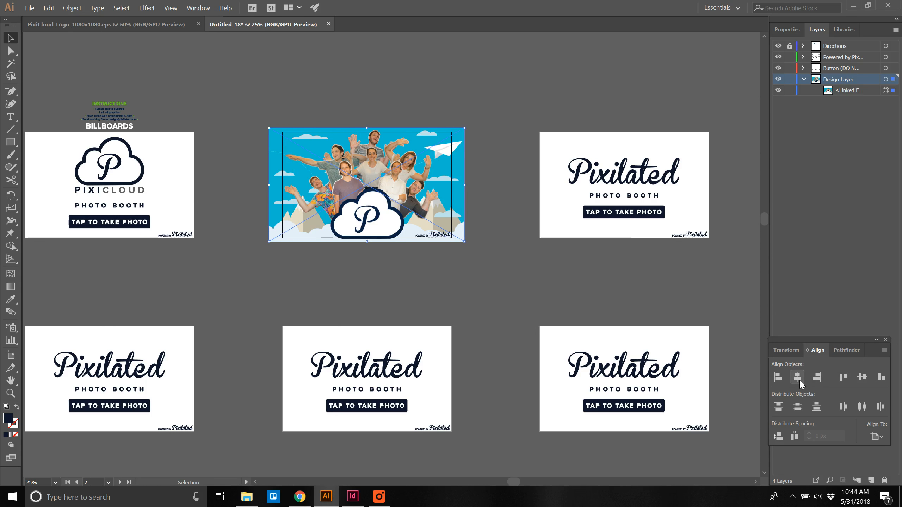
{"action": "left_click", "coordinate": [461, 302]}
Step: Delete the large Pixilated logo, PHOTO BOOTH text and TAP TO TAKE PHOTO button from the third billboard
{"action": "key", "text": "space"}
{"action": "left_click_drag", "start_coordinate": [531, 284], "coordinate": [390, 280]}
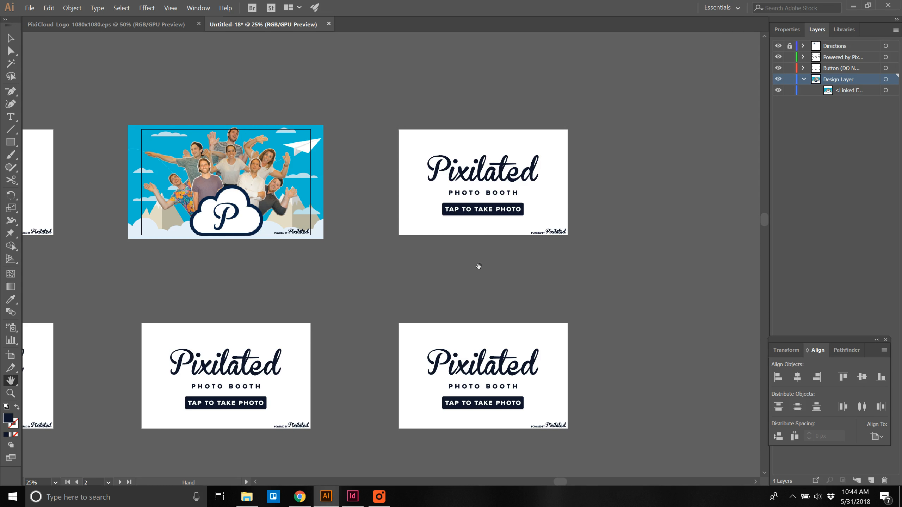
{"action": "left_click_drag", "start_coordinate": [491, 225], "coordinate": [478, 134]}
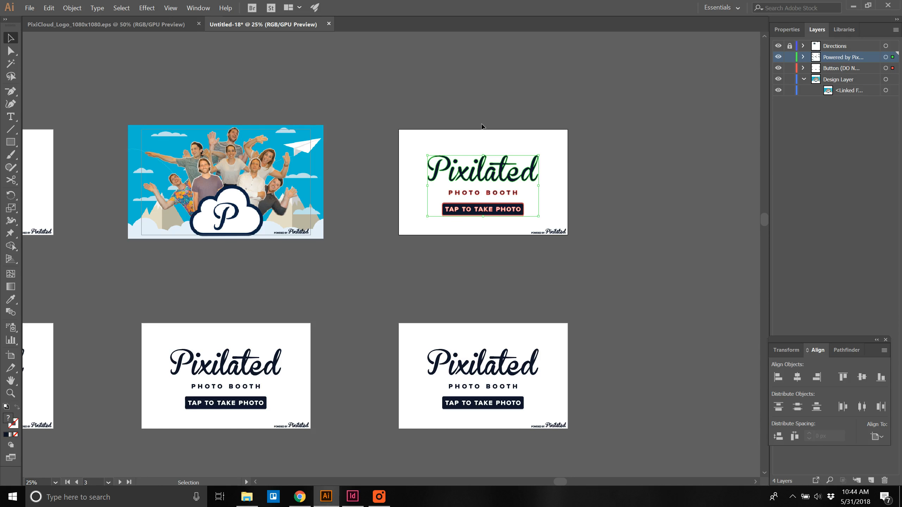
{"action": "key", "text": "Delete"}
Step: Place the Clouds_Overlay image from the Assets folder and align it to the second billboard's artboard over the team image
{"action": "left_click", "coordinate": [247, 497]}
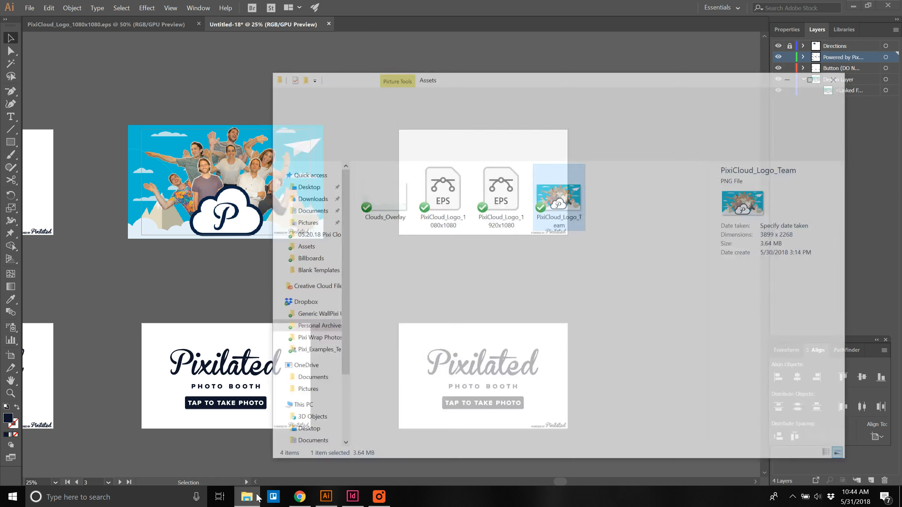
{"action": "left_click_drag", "start_coordinate": [395, 174], "coordinate": [249, 106]}
{"action": "left_click", "coordinate": [825, 46]}
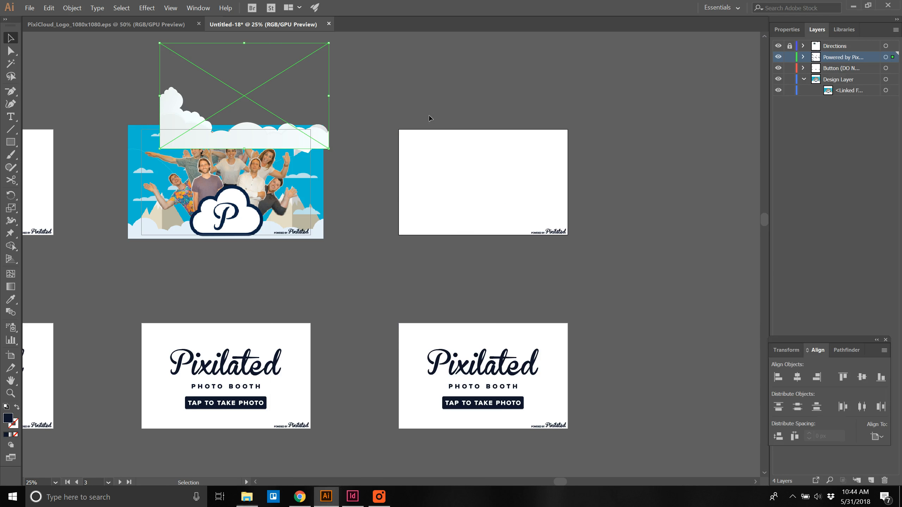
{"action": "left_click_drag", "start_coordinate": [290, 135], "coordinate": [528, 218]}
{"action": "left_click", "coordinate": [798, 377]}
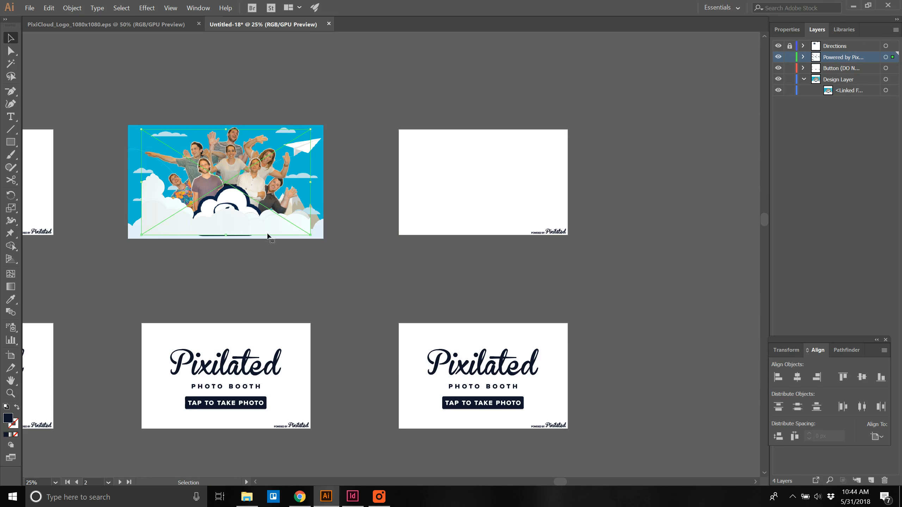
Step: Move the cloud overlay onto the third billboard and centre it horizontally on that artboard
{"action": "left_click_drag", "start_coordinate": [263, 224], "coordinate": [554, 233]}
{"action": "left_click", "coordinate": [525, 152]}
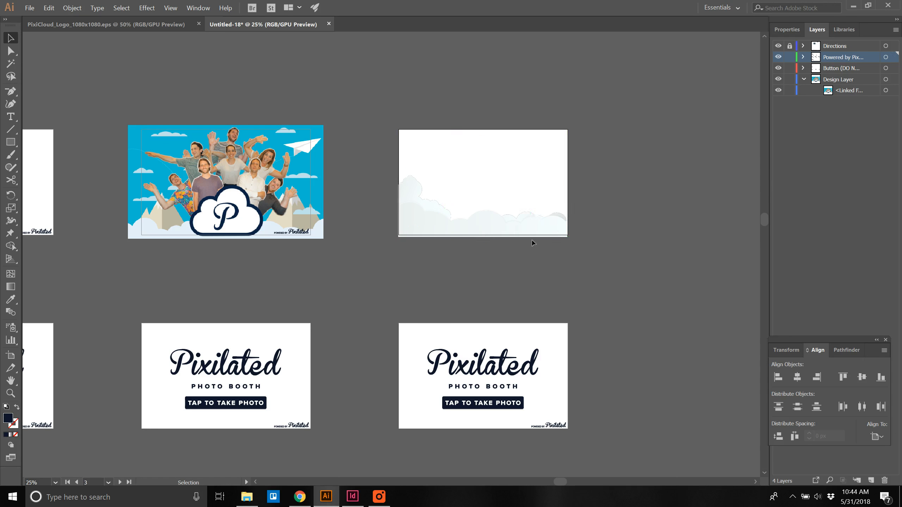
{"action": "left_click", "coordinate": [798, 378]}
{"action": "left_click", "coordinate": [652, 294]}
Step: Move the cloud overlay into the Design Layer and lock the Powered by Pixilated and Button layers, leaving the Design Layer active
{"action": "left_click", "coordinate": [803, 58]}
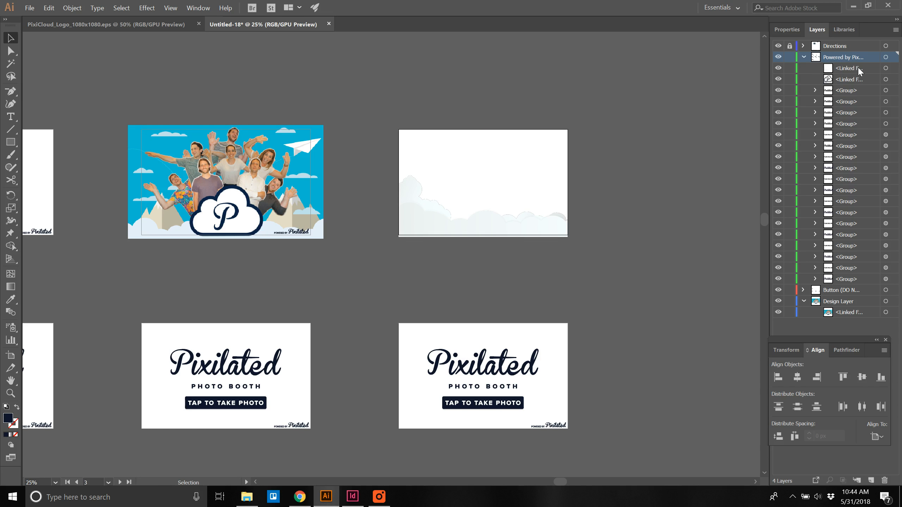
{"action": "left_click_drag", "start_coordinate": [858, 73], "coordinate": [849, 306]}
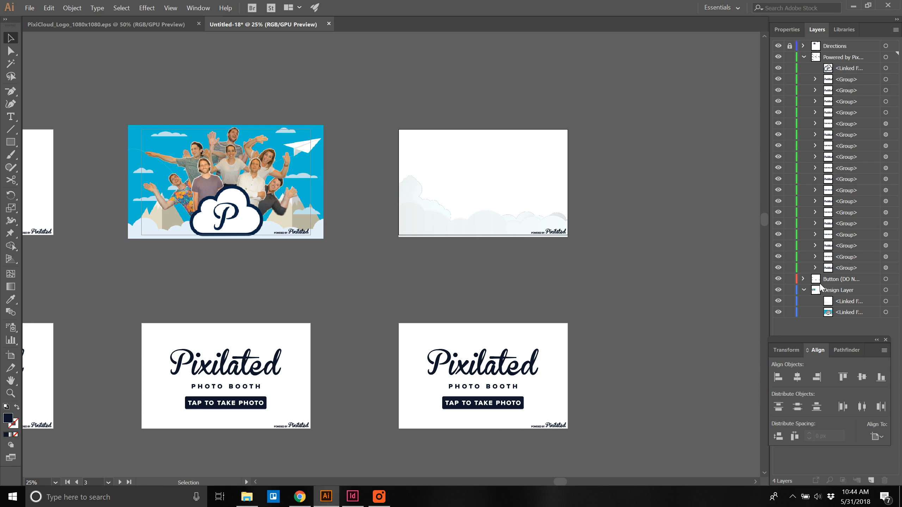
{"action": "left_click", "coordinate": [790, 279]}
{"action": "left_click", "coordinate": [789, 57]}
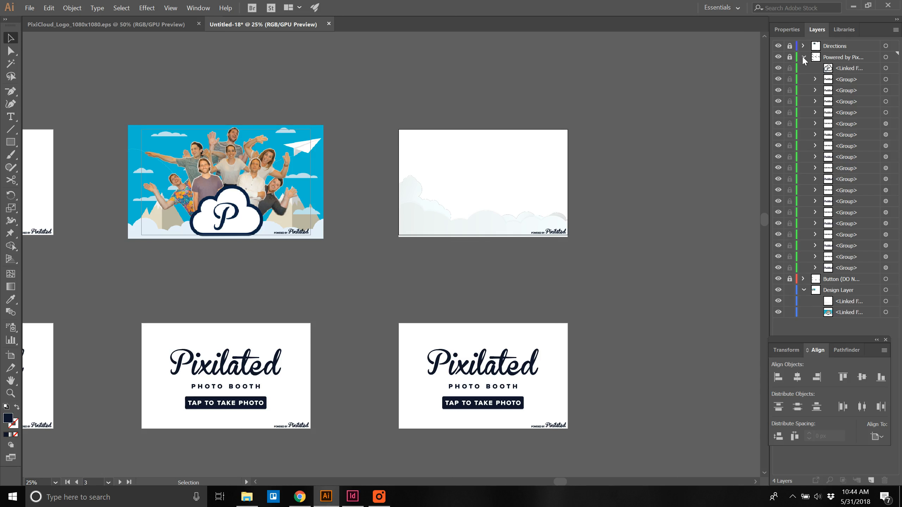
{"action": "left_click", "coordinate": [804, 57]}
{"action": "left_click", "coordinate": [841, 84]}
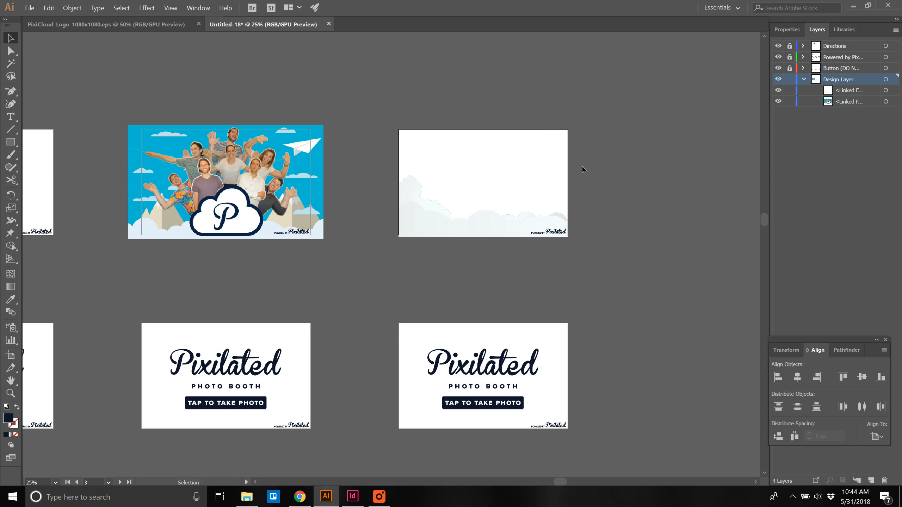
Step: Cover the third billboard with a dark navy rectangle stacked behind the clouds, and lock both the rectangle and the cloud overlay
{"action": "left_click", "coordinate": [10, 142]}
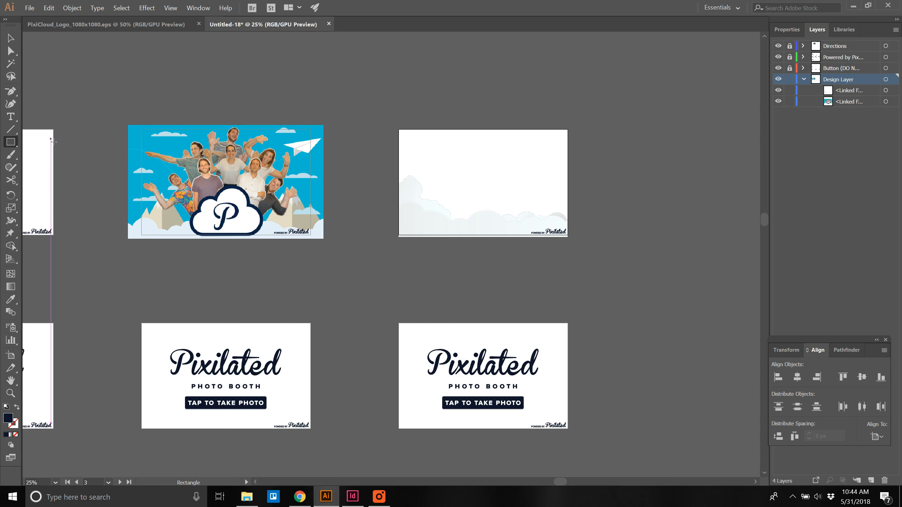
{"action": "left_click_drag", "start_coordinate": [395, 126], "coordinate": [576, 244]}
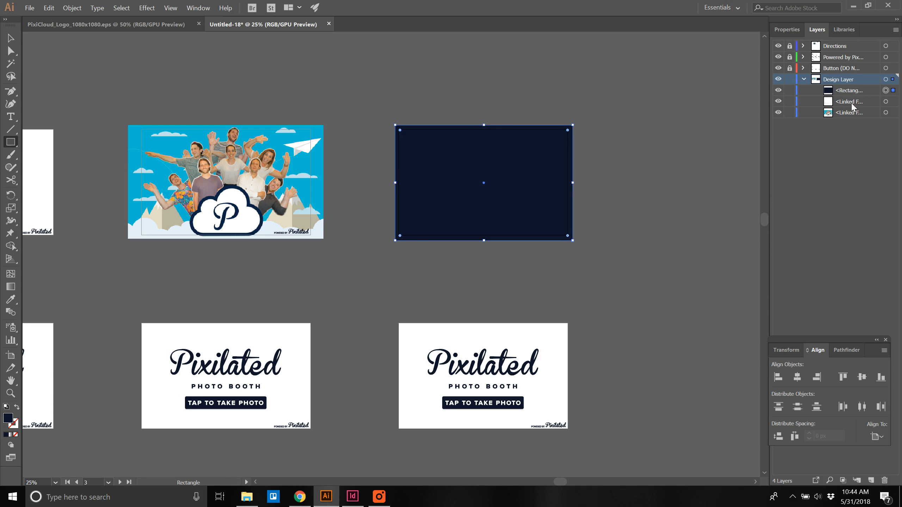
{"action": "left_click_drag", "start_coordinate": [852, 104], "coordinate": [852, 89]}
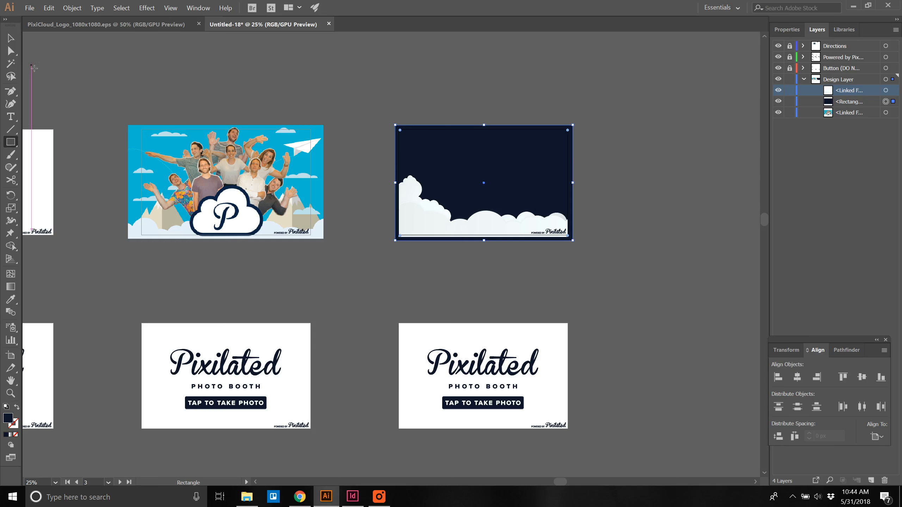
{"action": "left_click", "coordinate": [16, 40]}
{"action": "left_click", "coordinate": [789, 102]}
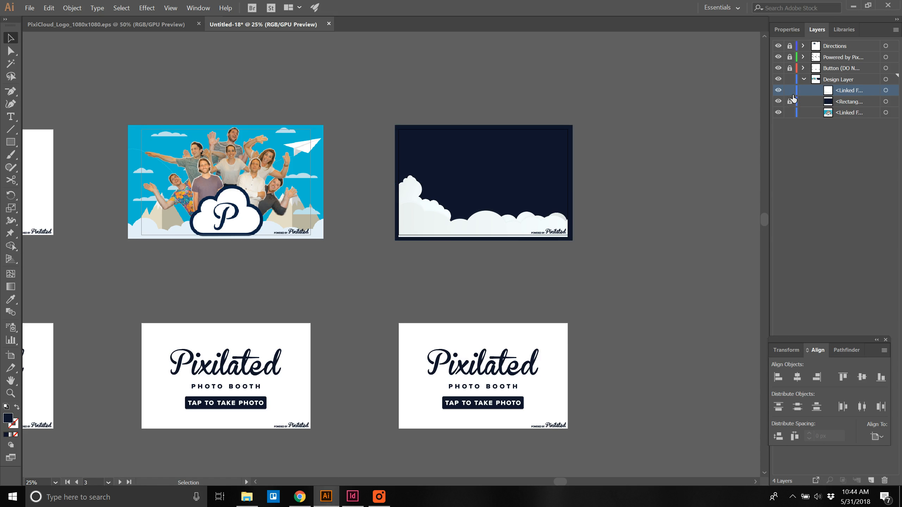
Step: Create an area text reading "Photos" just above the third billboard, spanning its width
{"action": "left_click", "coordinate": [10, 117]}
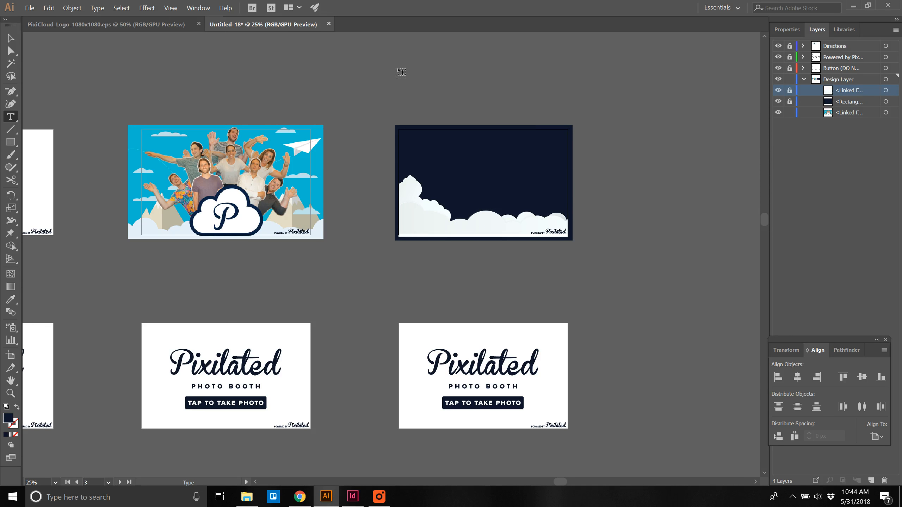
{"action": "left_click_drag", "start_coordinate": [391, 60], "coordinate": [574, 126]}
{"action": "type", "text": "P"}
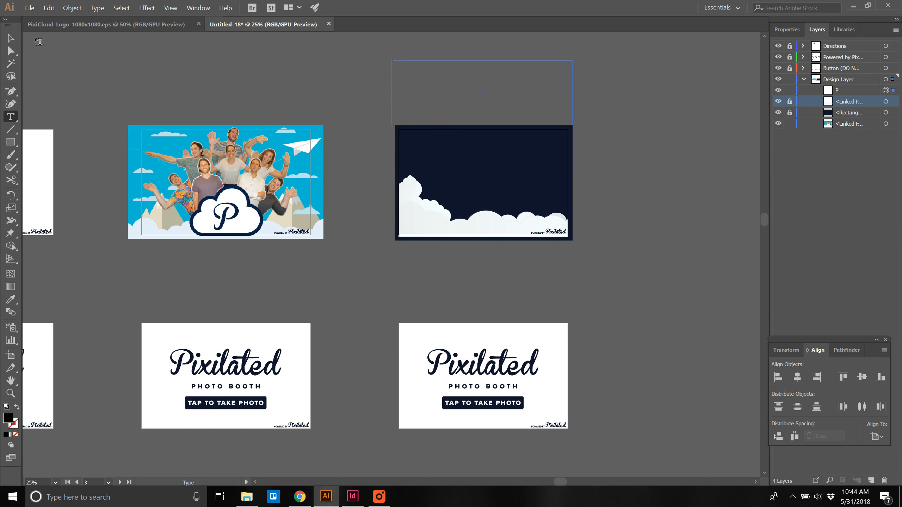
Step: Set the Photos text to the Brannboll Fet font at 300 pt
{"action": "left_click", "coordinate": [9, 38]}
{"action": "left_click", "coordinate": [794, 30]}
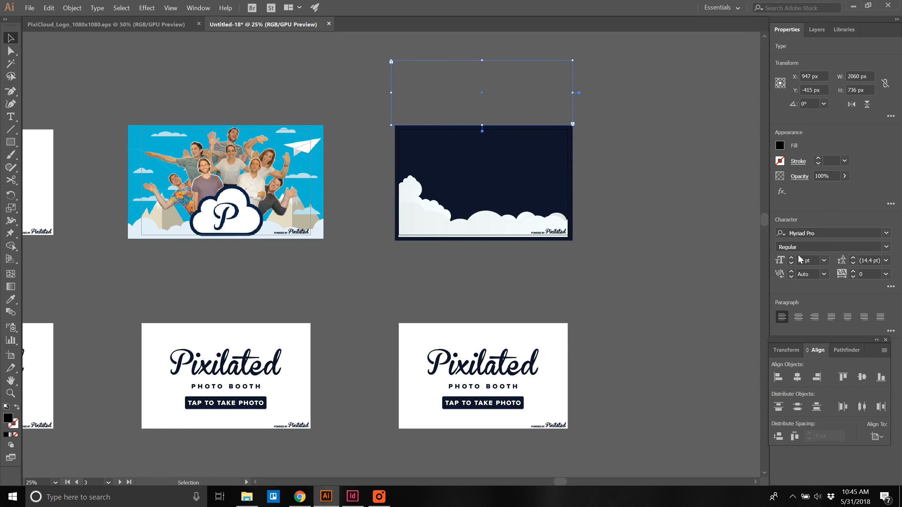
{"action": "left_click", "coordinate": [817, 264]}
{"action": "type", "text": "200"}
{"action": "key", "text": "Return"}
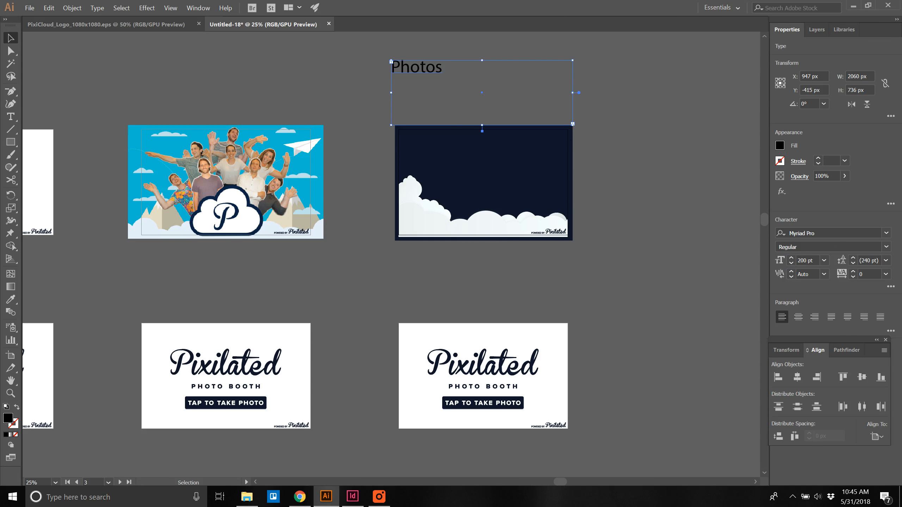
{"action": "left_click", "coordinate": [799, 263]}
{"action": "type", "text": "300"}
{"action": "key", "text": "Return"}
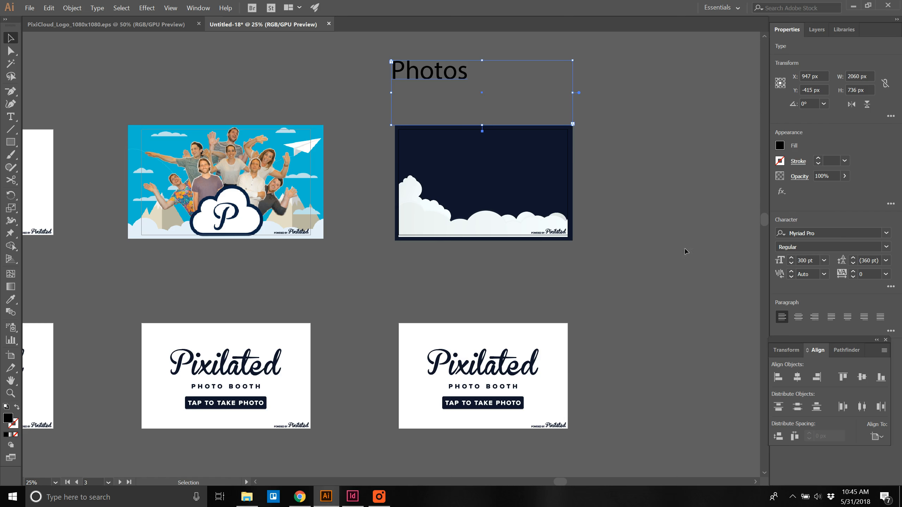
{"action": "left_click", "coordinate": [803, 233]}
{"action": "type", "text": "bran"}
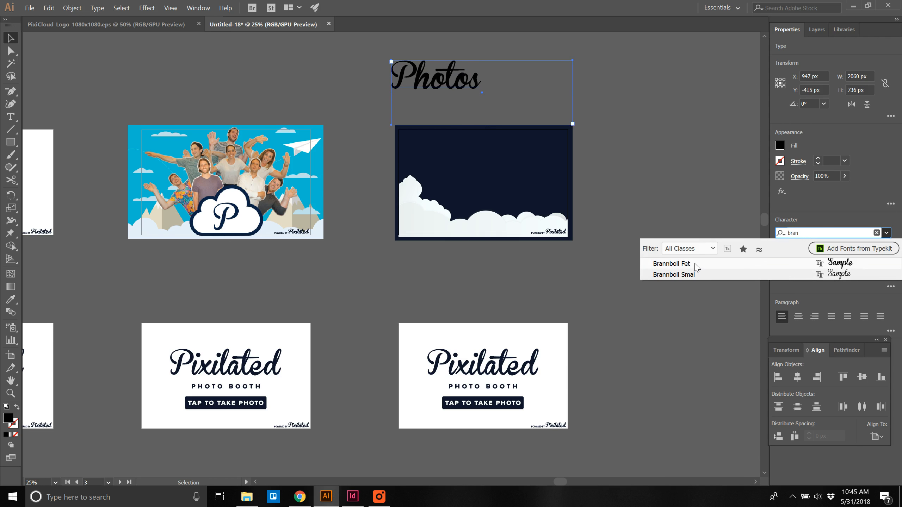
{"action": "left_click", "coordinate": [675, 264]}
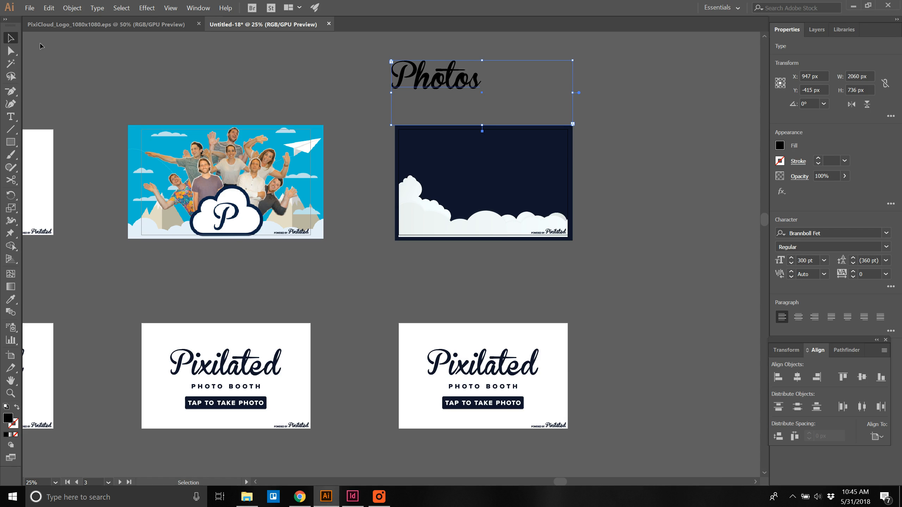
Step: Colour the Photos text white by sampling the blank area of the first billboard with the Eyedropper
{"action": "left_click", "coordinate": [11, 299]}
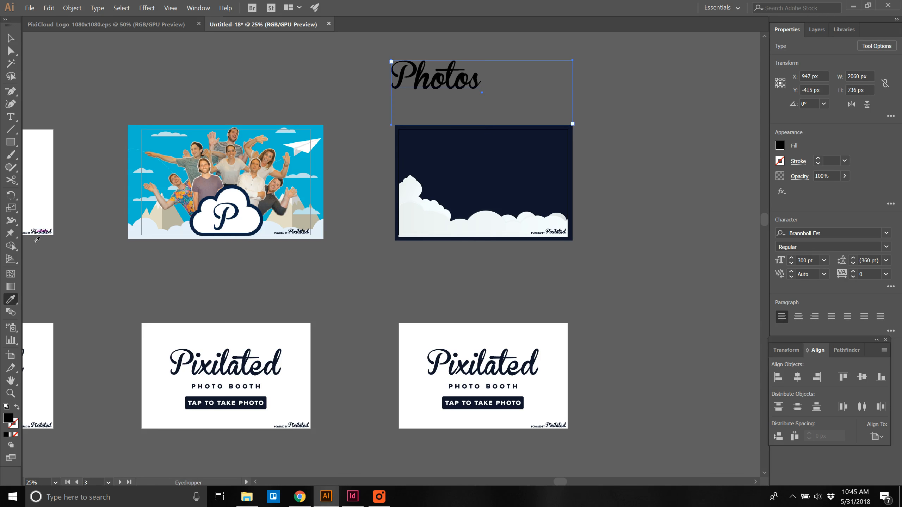
{"action": "left_click", "coordinate": [43, 201]}
{"action": "left_click", "coordinate": [11, 37]}
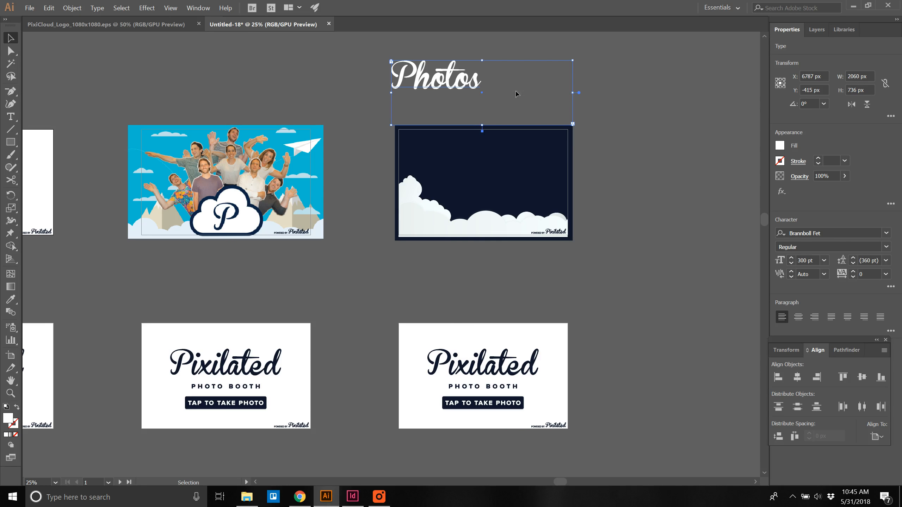
Step: Convert the Photos text to point type and place it on the third billboard, stacked between the clouds and the navy rectangle
{"action": "double_click", "coordinate": [579, 93]}
{"action": "left_click", "coordinate": [816, 30]}
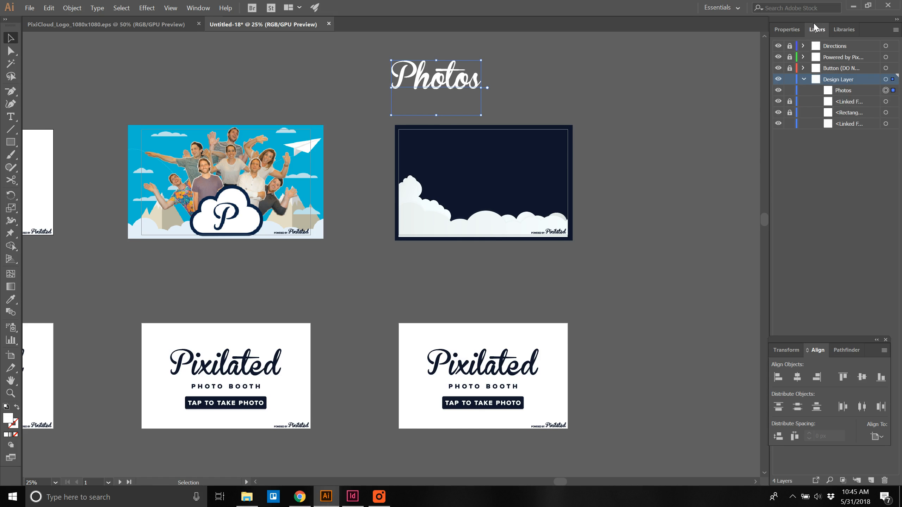
{"action": "left_click_drag", "start_coordinate": [848, 91], "coordinate": [864, 113]}
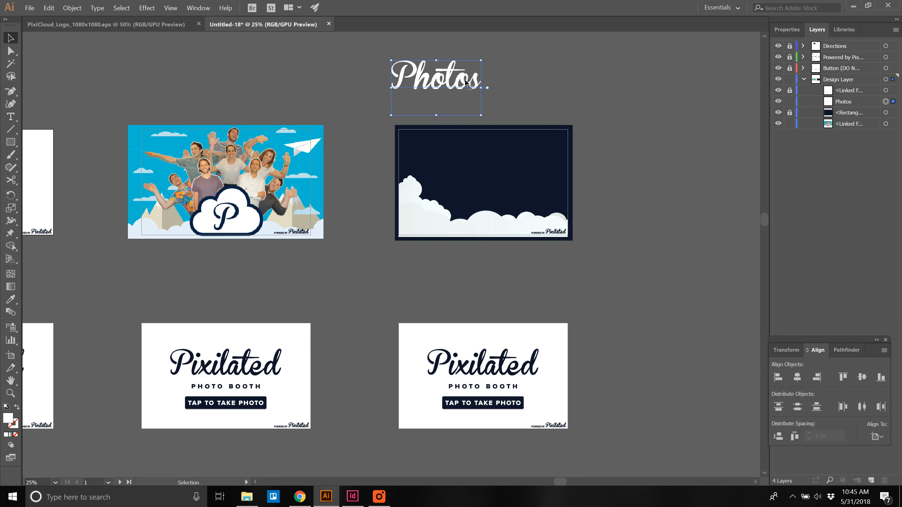
{"action": "left_click_drag", "start_coordinate": [460, 82], "coordinate": [542, 207]}
{"action": "left_click", "coordinate": [622, 265]}
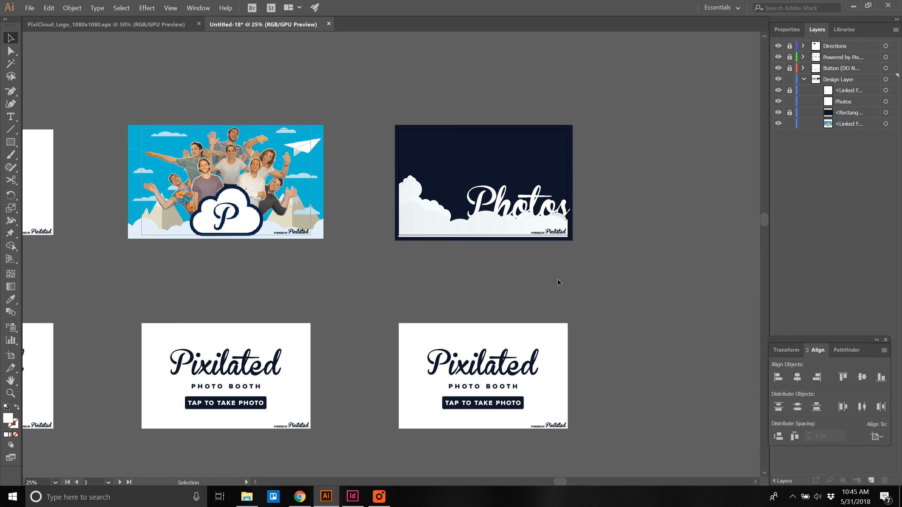
Step: Unlock the Powered by Pixilated layer and copy the PixiCloud logo from the first billboard
{"action": "key", "text": "space"}
{"action": "left_click_drag", "start_coordinate": [452, 272], "coordinate": [567, 252]}
{"action": "left_click_drag", "start_coordinate": [482, 270], "coordinate": [554, 157]}
{"action": "left_click_drag", "start_coordinate": [334, 475], "coordinate": [438, 355]}
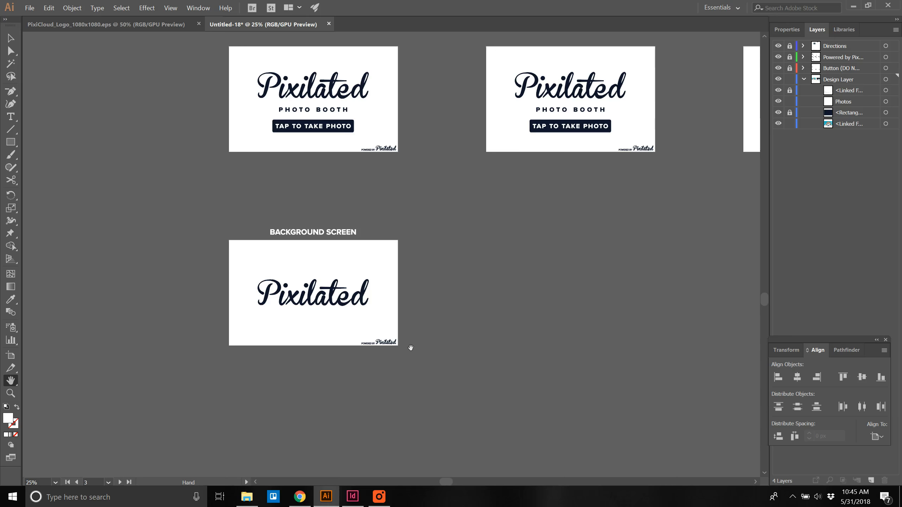
{"action": "left_click_drag", "start_coordinate": [434, 316], "coordinate": [466, 379]}
{"action": "left_click_drag", "start_coordinate": [463, 333], "coordinate": [482, 381]}
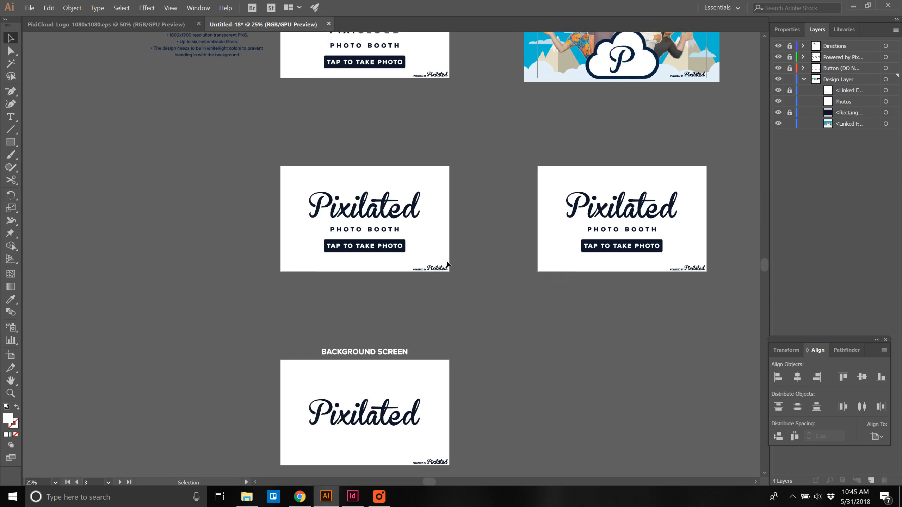
{"action": "scroll", "coordinate": [447, 264], "scroll_direction": "up", "scroll_amount": 8}
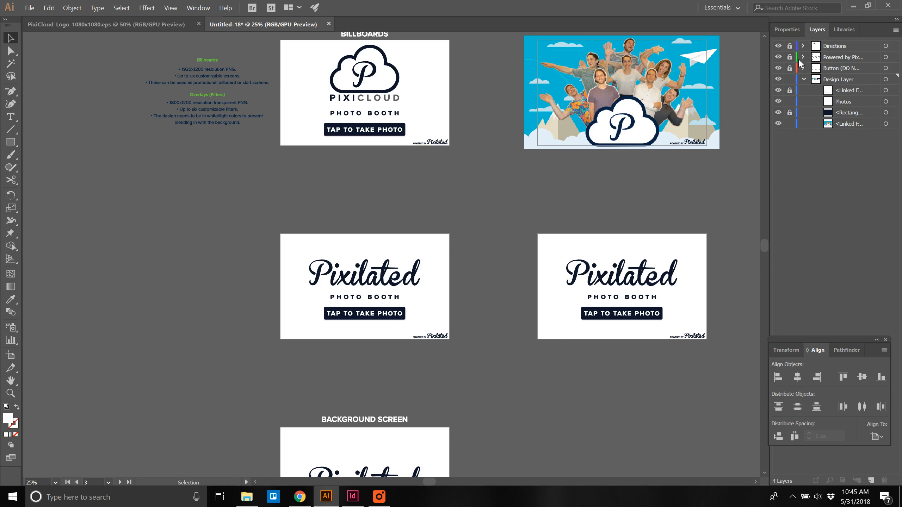
{"action": "left_click", "coordinate": [376, 100]}
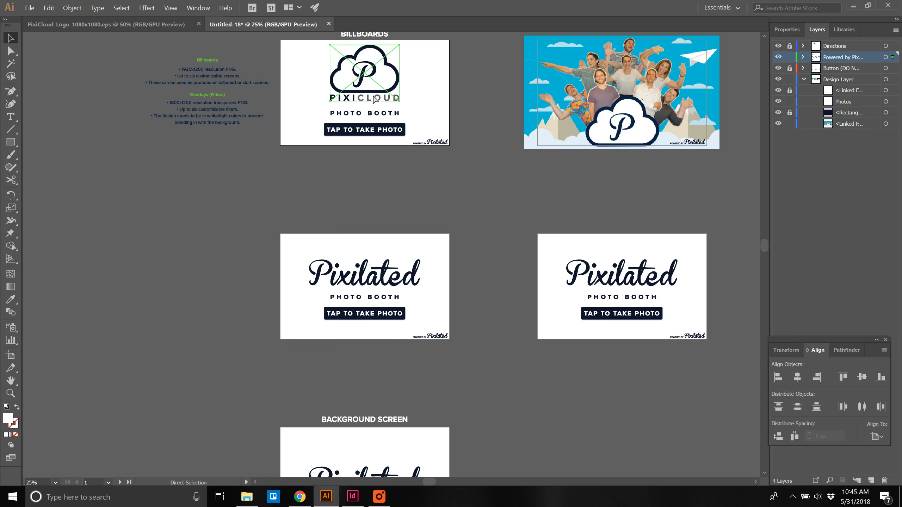
{"action": "key", "text": "space"}
{"action": "left_click_drag", "start_coordinate": [501, 313], "coordinate": [486, 177]}
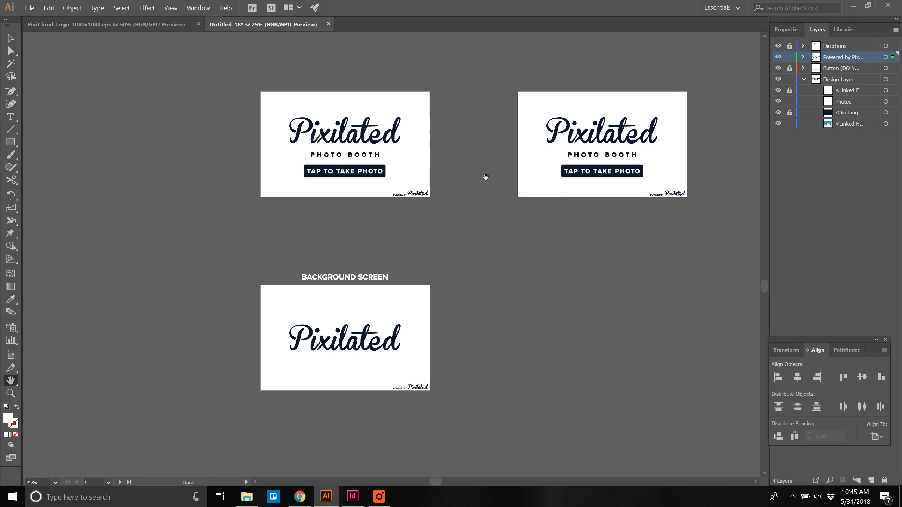
Step: Replace the large Pixilated logo on the background screen with the copied PixiCloud logo
{"action": "key", "text": "Delete"}
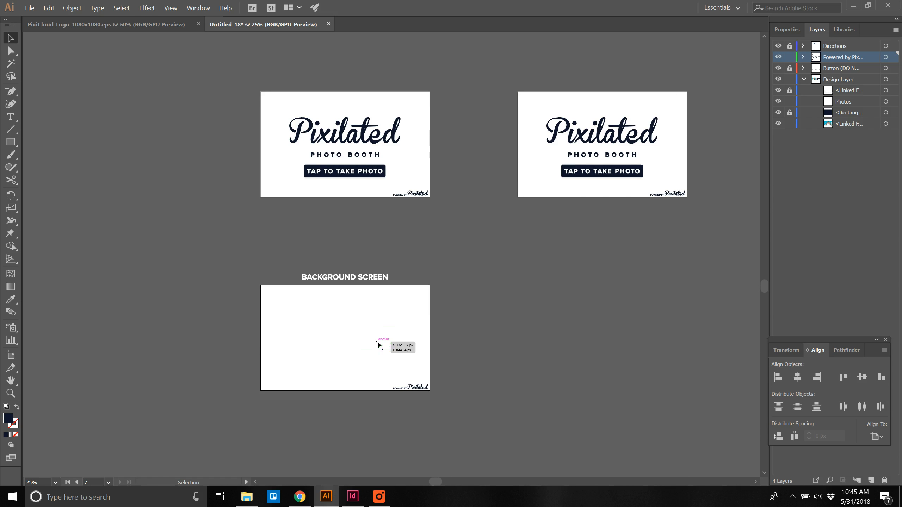
{"action": "key", "text": "ctrl+v"}
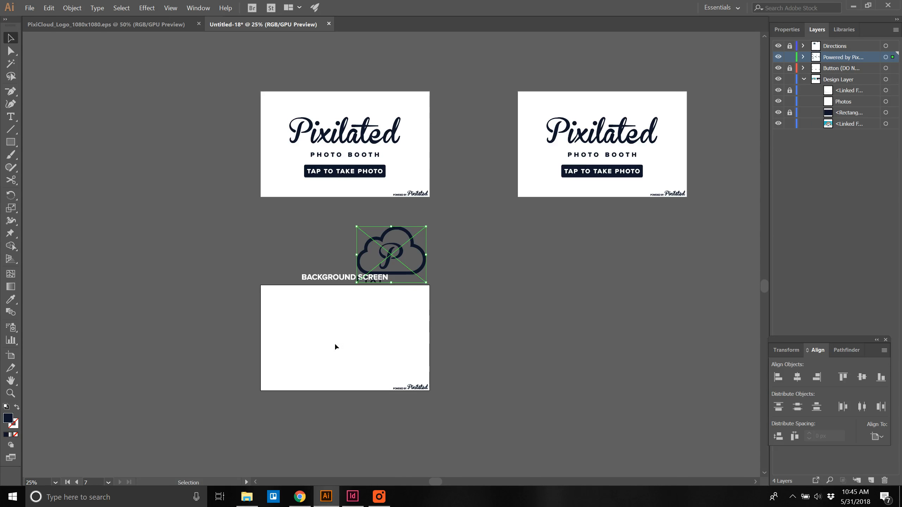
{"action": "left_click_drag", "start_coordinate": [417, 272], "coordinate": [361, 342]}
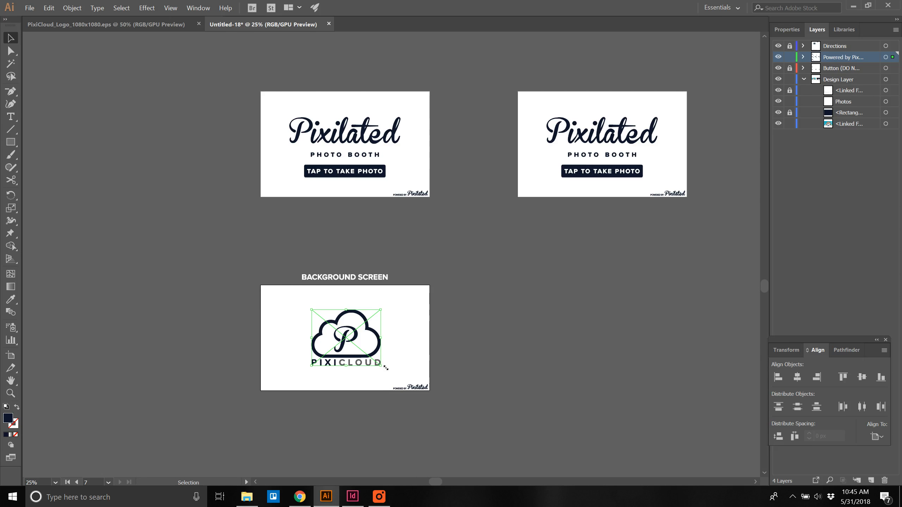
Step: Centre the PixiCloud logo horizontally and vertically on the background screen's artboard, then deselect it
{"action": "left_click_drag", "start_coordinate": [369, 344], "coordinate": [374, 344]}
{"action": "left_click", "coordinate": [797, 378]}
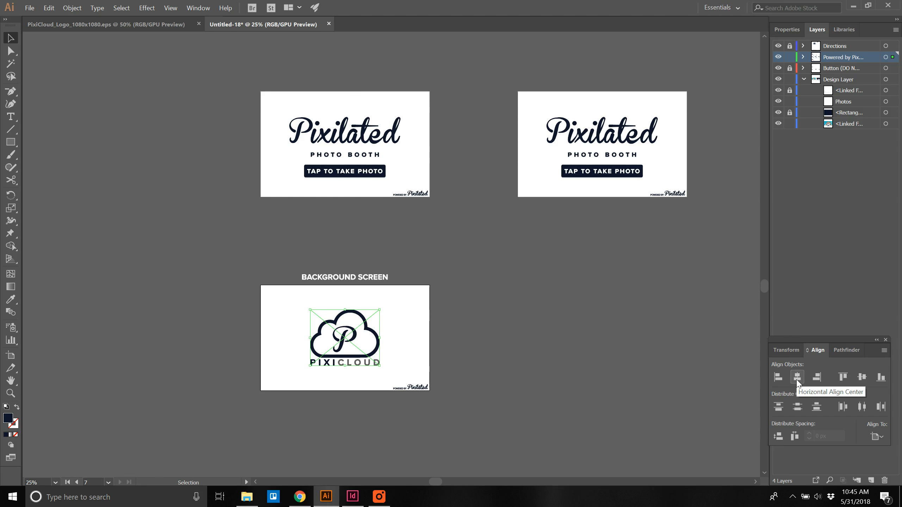
{"action": "left_click", "coordinate": [867, 379]}
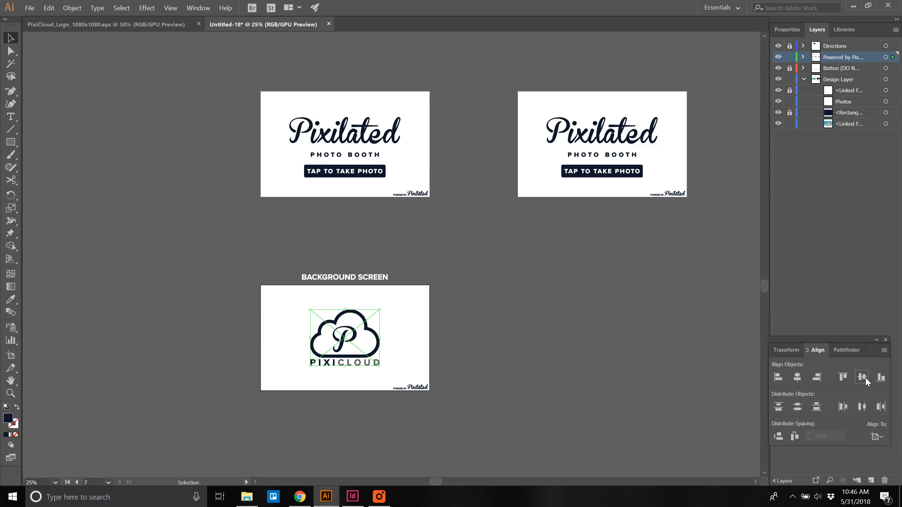
{"action": "left_click", "coordinate": [490, 337]}
Step: Set up a Save for Web export of the first billboard's artboard as PNG-24 with transparency turned off
{"action": "key", "text": "h"}
{"action": "left_click_drag", "start_coordinate": [530, 326], "coordinate": [425, 417]}
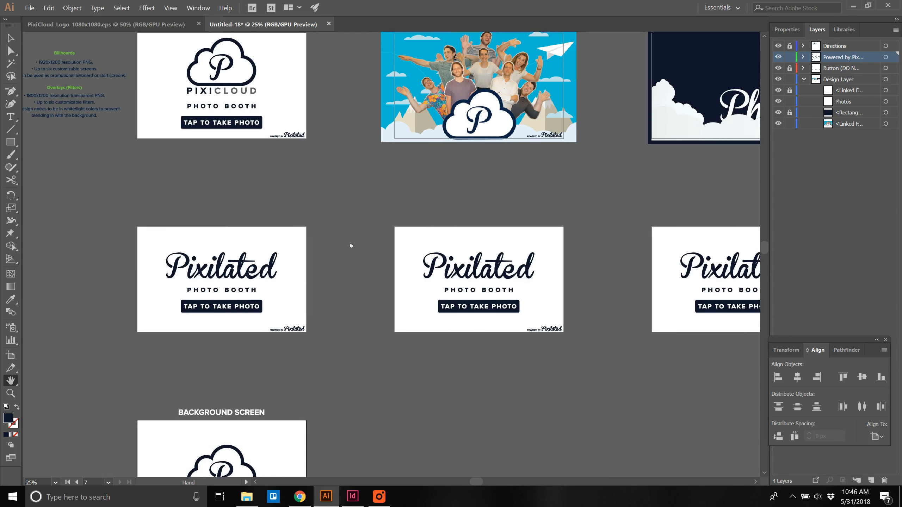
{"action": "left_click_drag", "start_coordinate": [350, 248], "coordinate": [401, 335]}
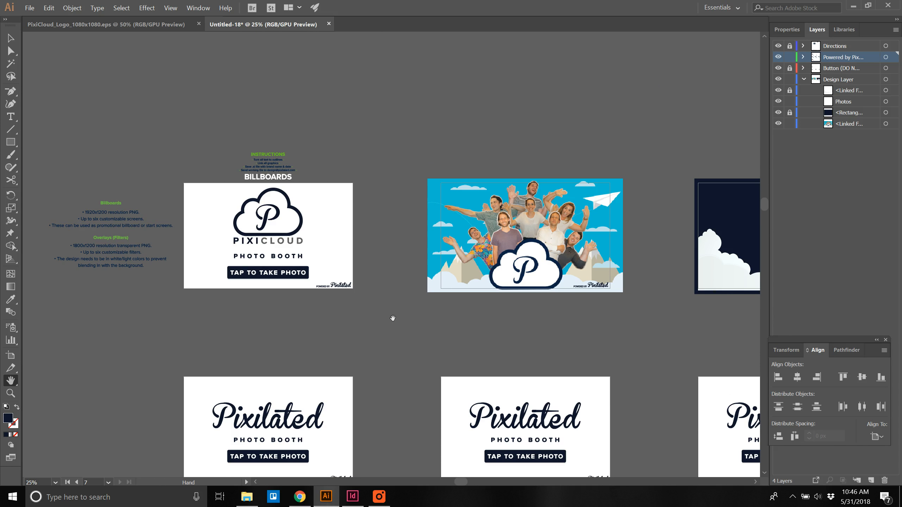
{"action": "key", "text": "v"}
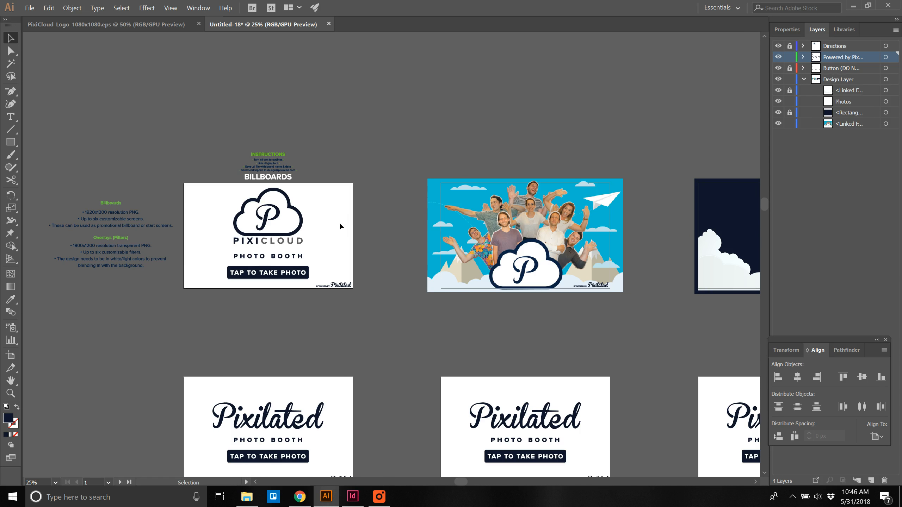
{"action": "left_click", "coordinate": [35, 8]}
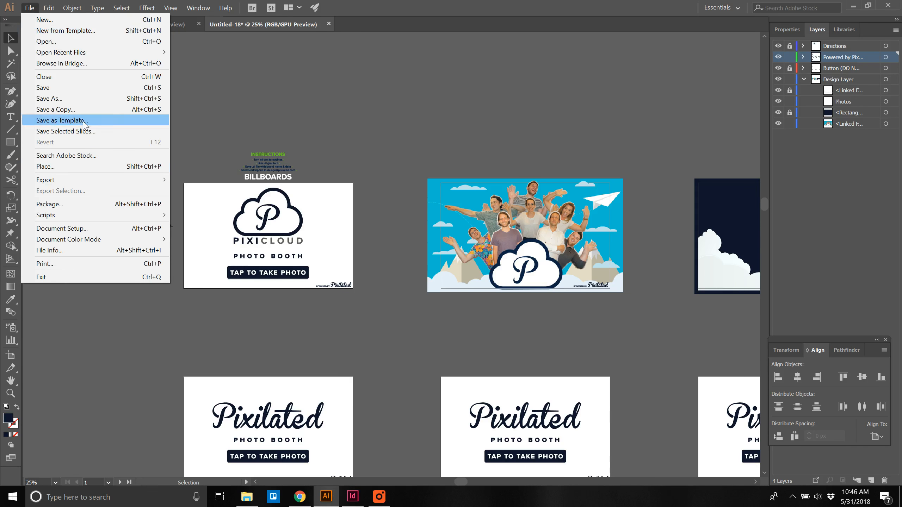
{"action": "mouse_move", "coordinate": [95, 179]}
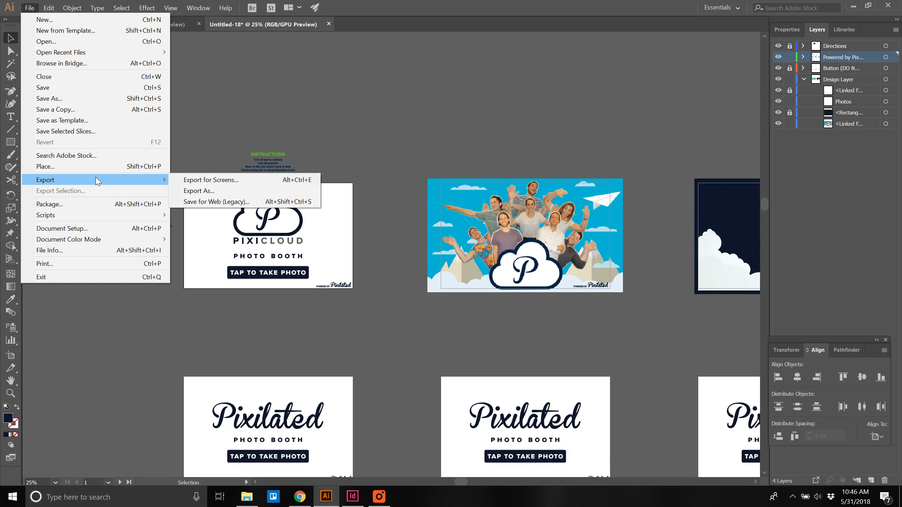
{"action": "left_click", "coordinate": [203, 201]}
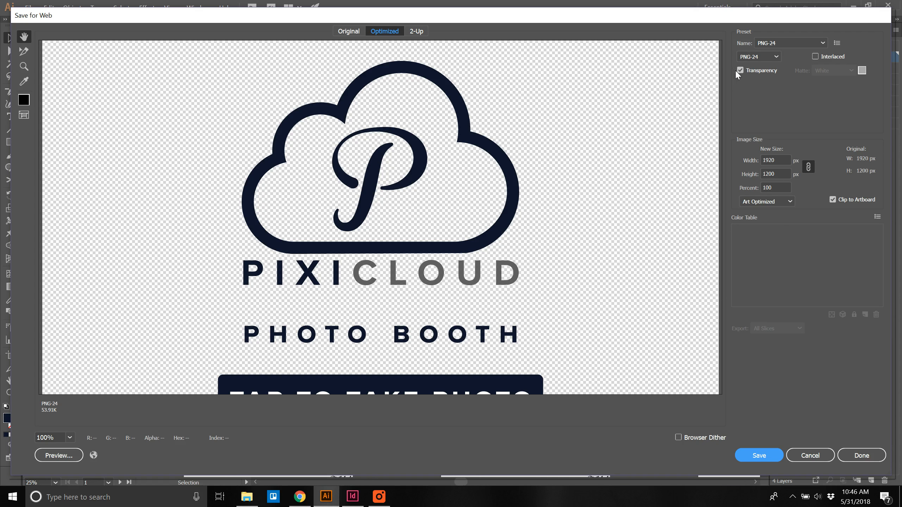
{"action": "left_click", "coordinate": [740, 70]}
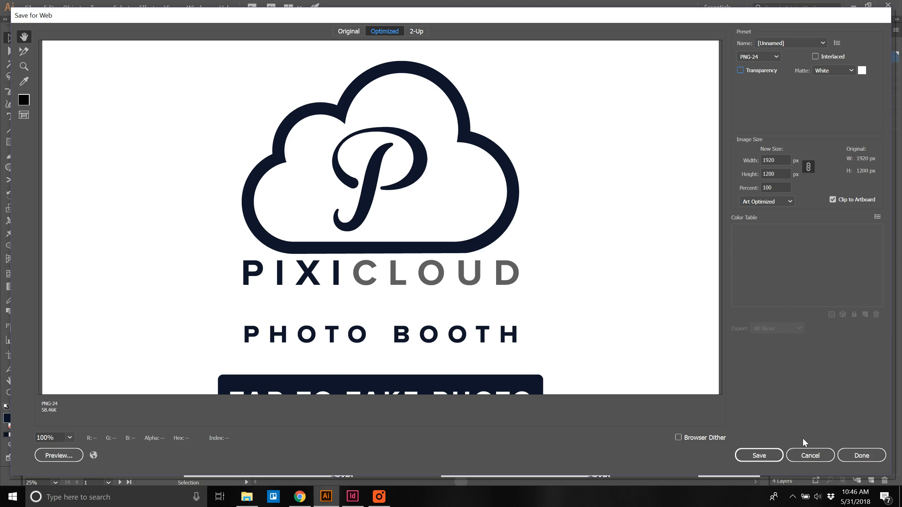
Step: Browse to the Billboards folder of 05.20.18 Pixi Cloud as the export destination, then cancel the export
{"action": "left_click", "coordinate": [763, 457]}
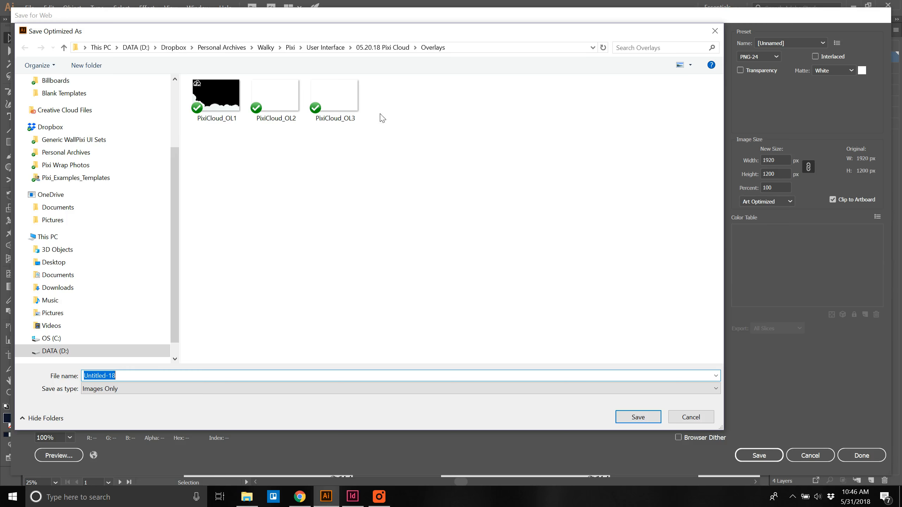
{"action": "left_click", "coordinate": [380, 50]}
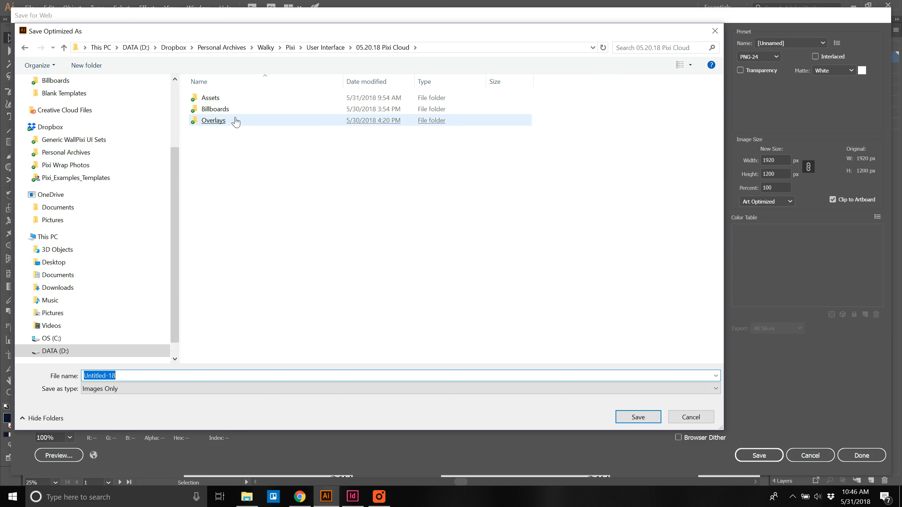
{"action": "double_click", "coordinate": [213, 109]}
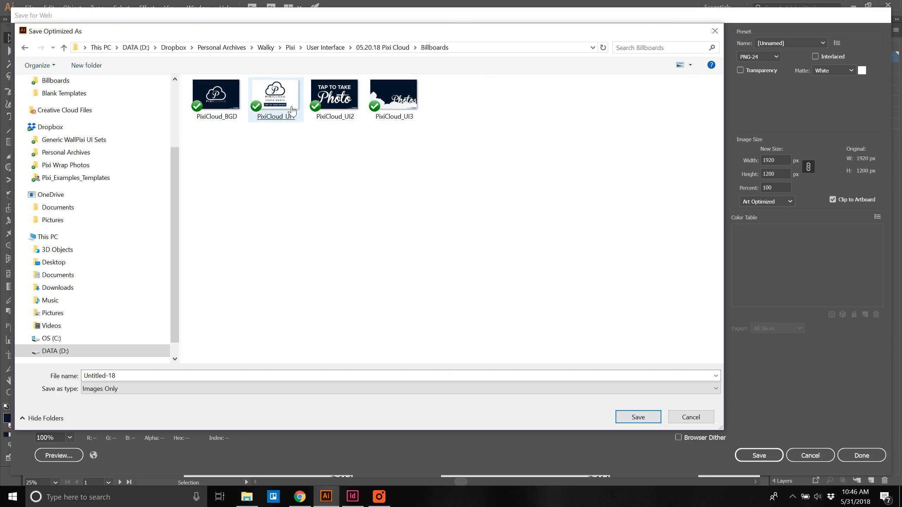
{"action": "left_click", "coordinate": [691, 418]}
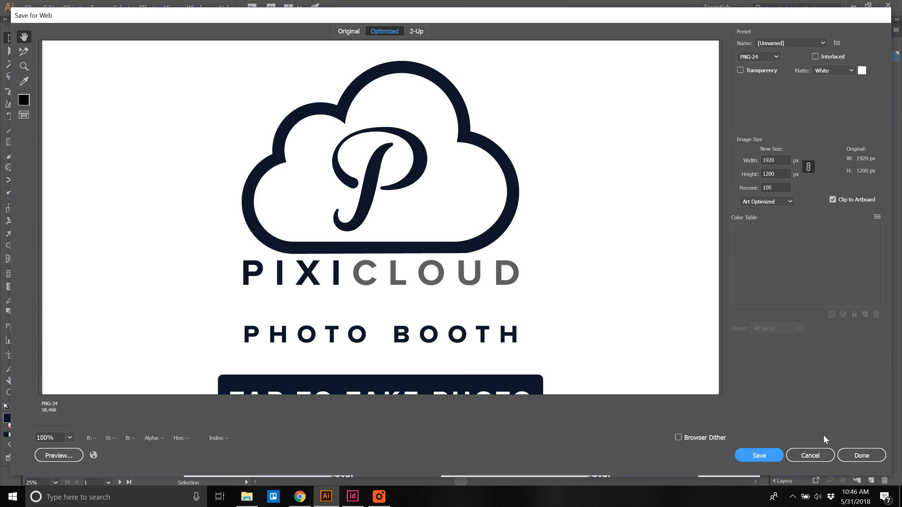
{"action": "left_click", "coordinate": [829, 458]}
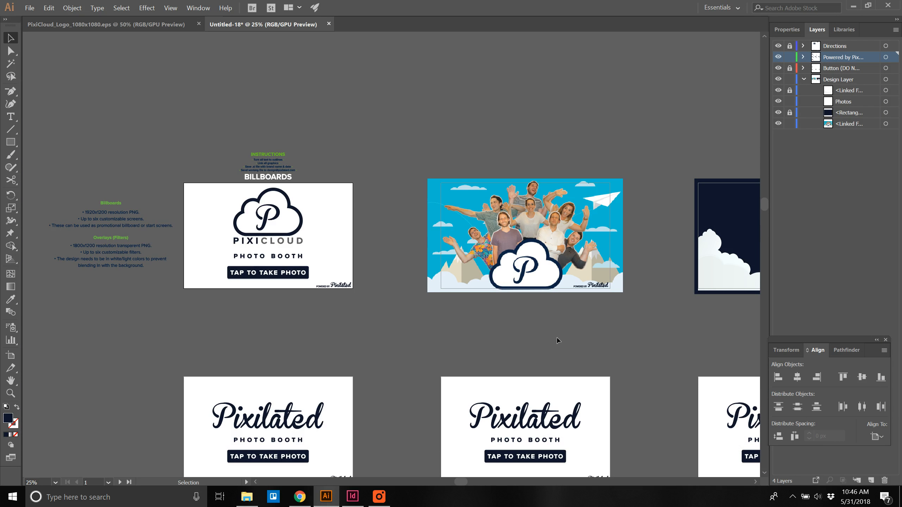
{"action": "left_click_drag", "start_coordinate": [580, 355], "coordinate": [514, 281]}
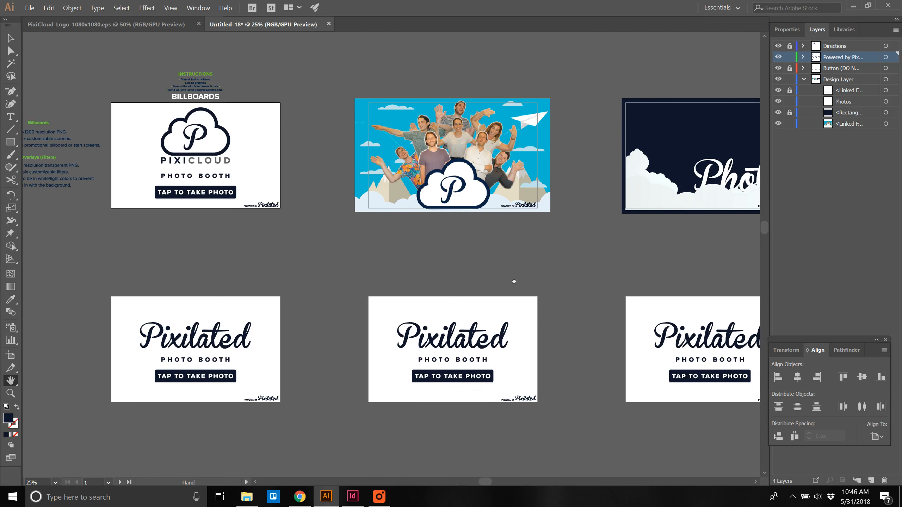